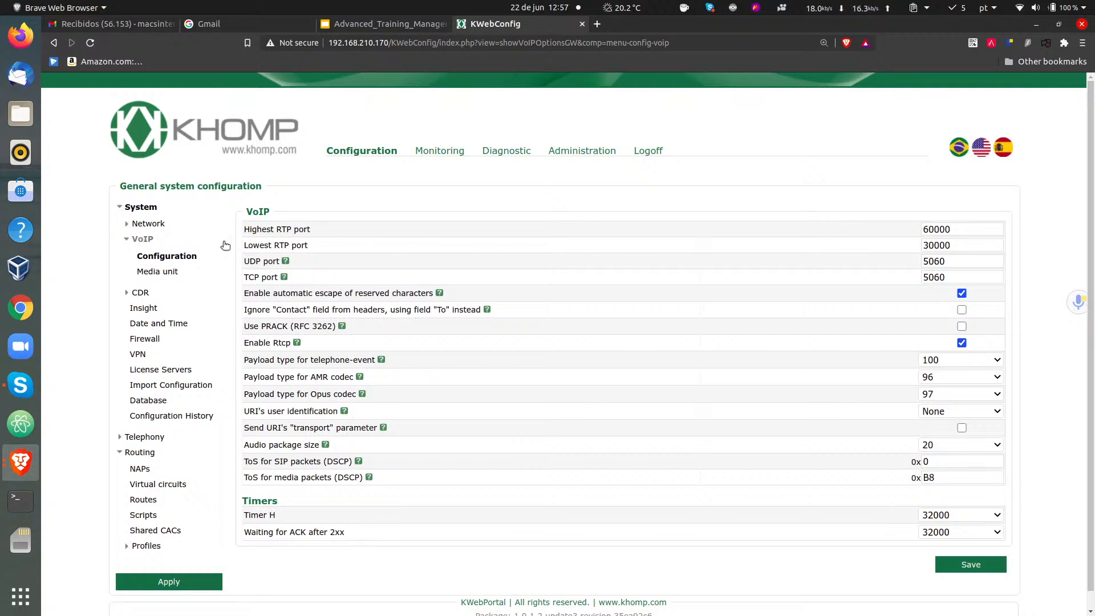
- Open the existing mask_caller_number.lua script from the routing scripts and review its code
{"action": "left_click", "coordinate": [128, 241]}
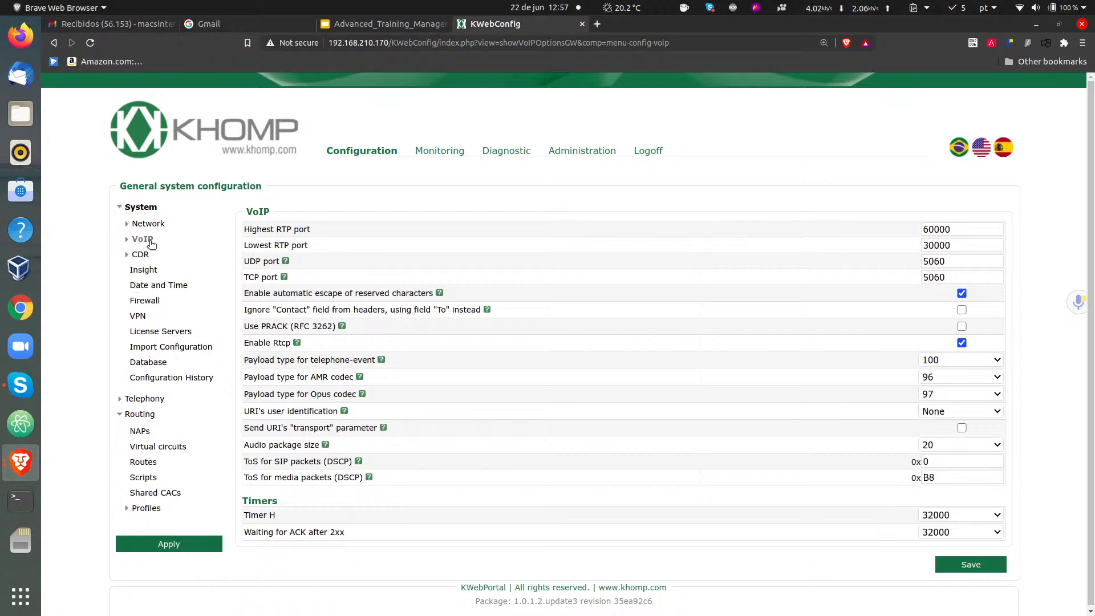
{"action": "left_click", "coordinate": [131, 415]}
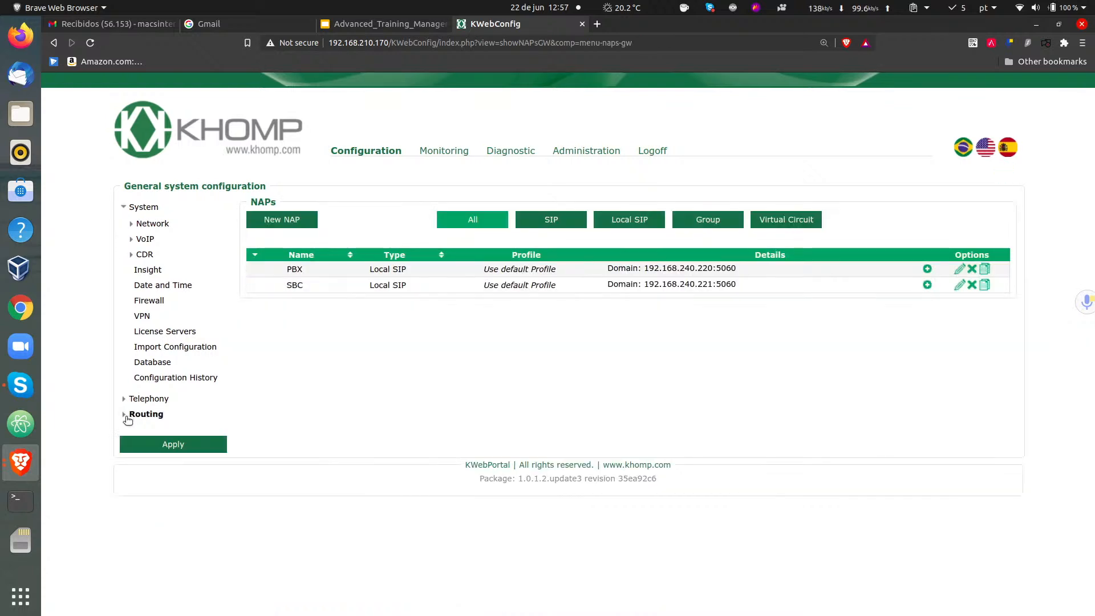
{"action": "left_click", "coordinate": [126, 417]}
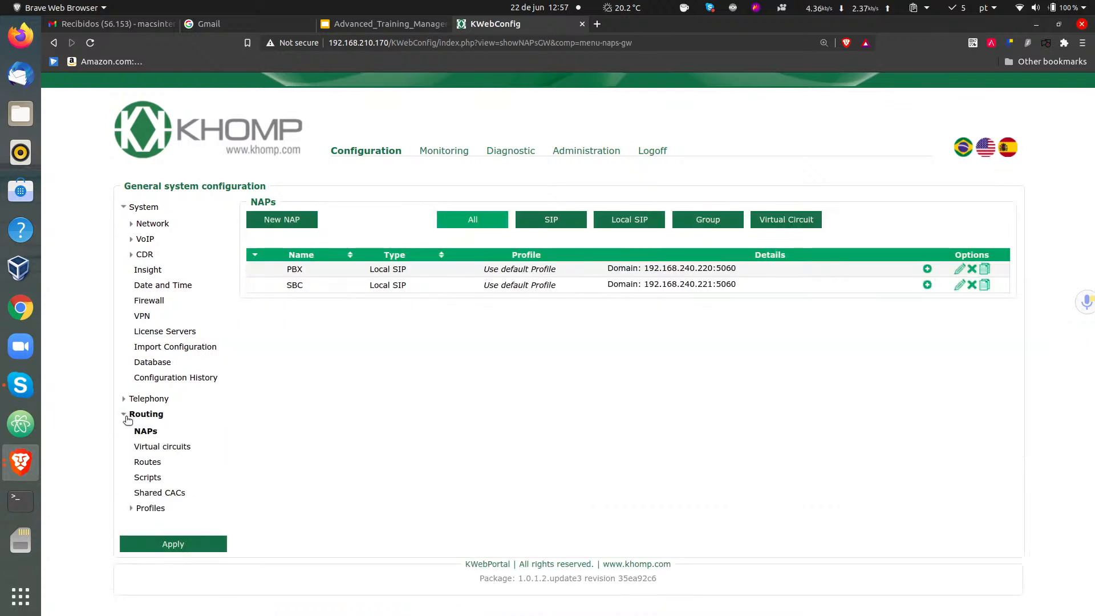
{"action": "left_click", "coordinate": [145, 479]}
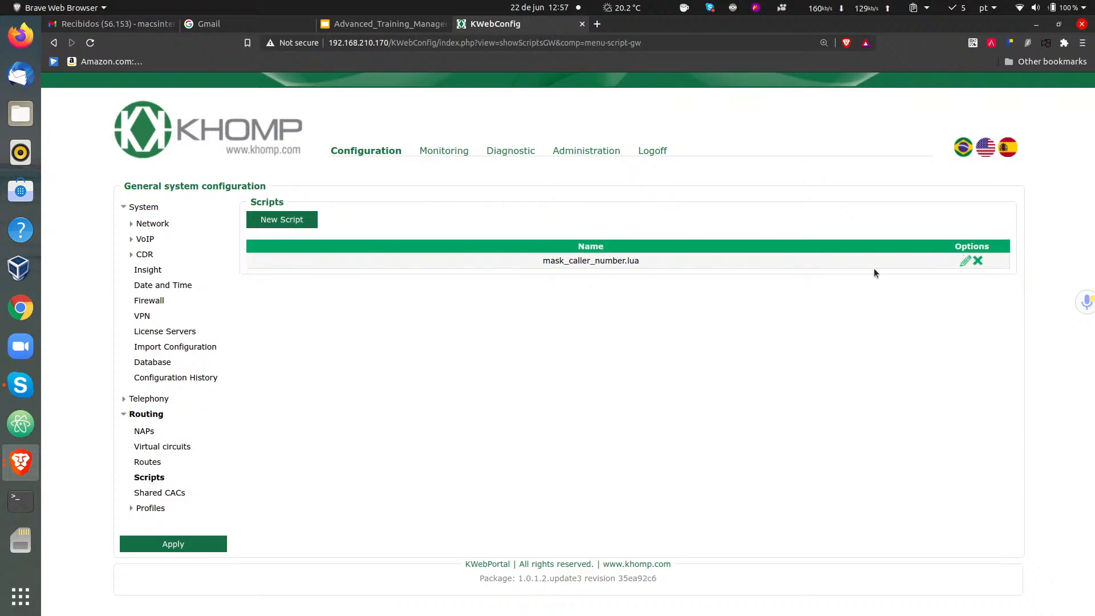
{"action": "left_click", "coordinate": [965, 261]}
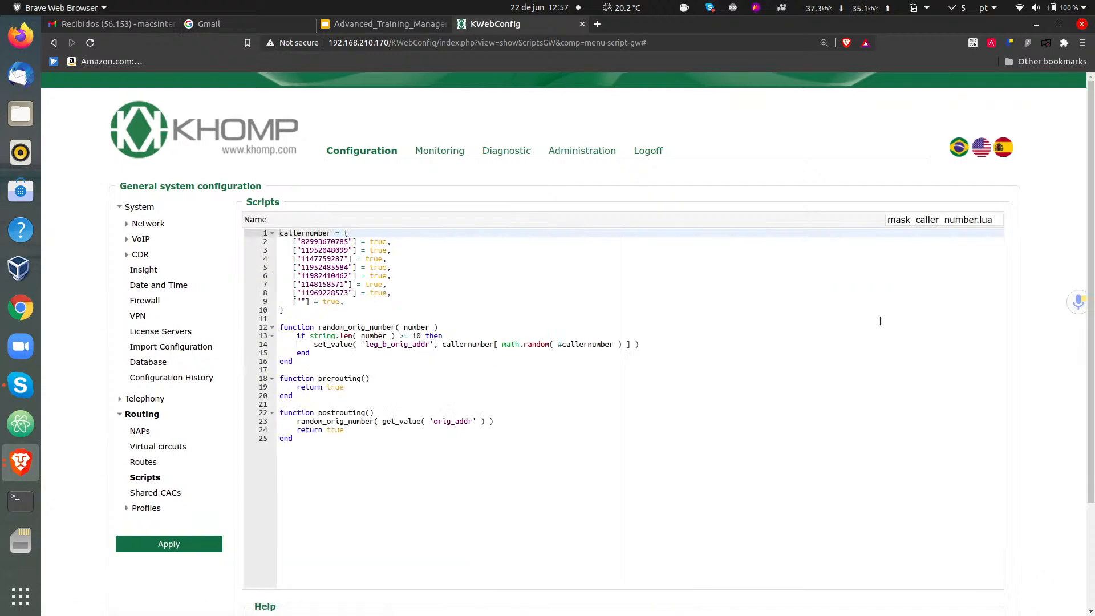
{"action": "left_click_drag", "start_coordinate": [1090, 211], "coordinate": [967, 211]}
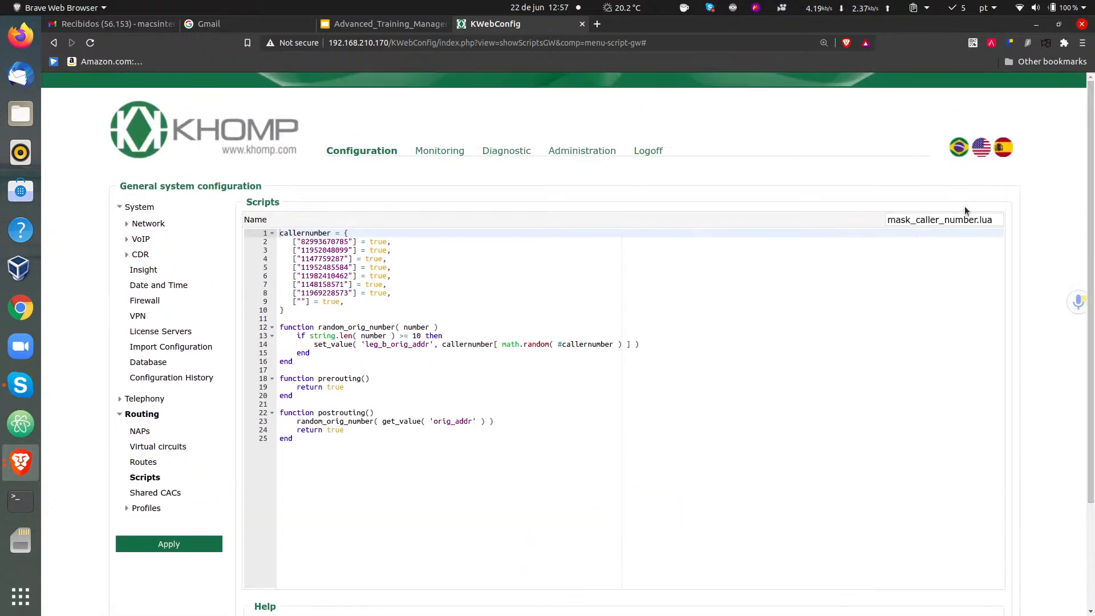
- Start a new routing script and look over the functions in its default Lua template
{"action": "left_click", "coordinate": [152, 482]}
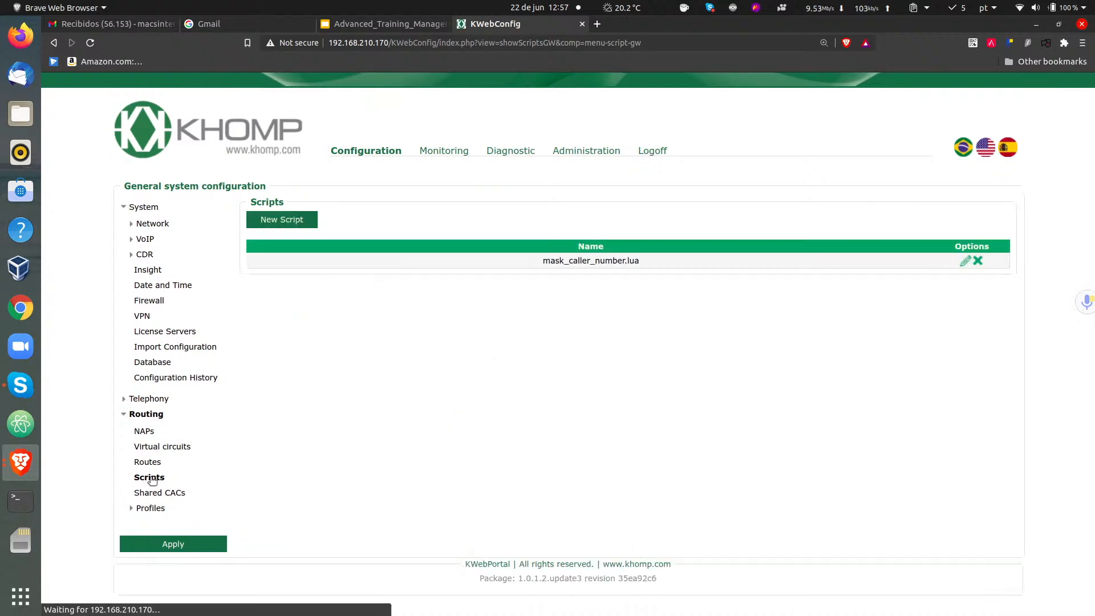
{"action": "left_click", "coordinate": [298, 224]}
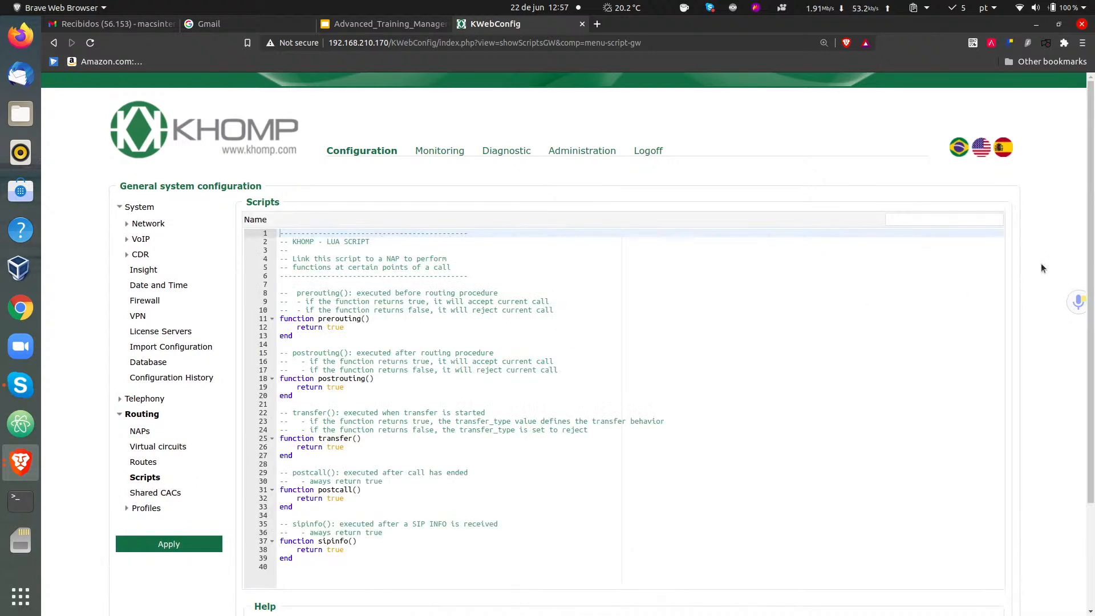
{"action": "scroll", "coordinate": [1091, 274], "scroll_direction": "down", "scroll_amount": 1}
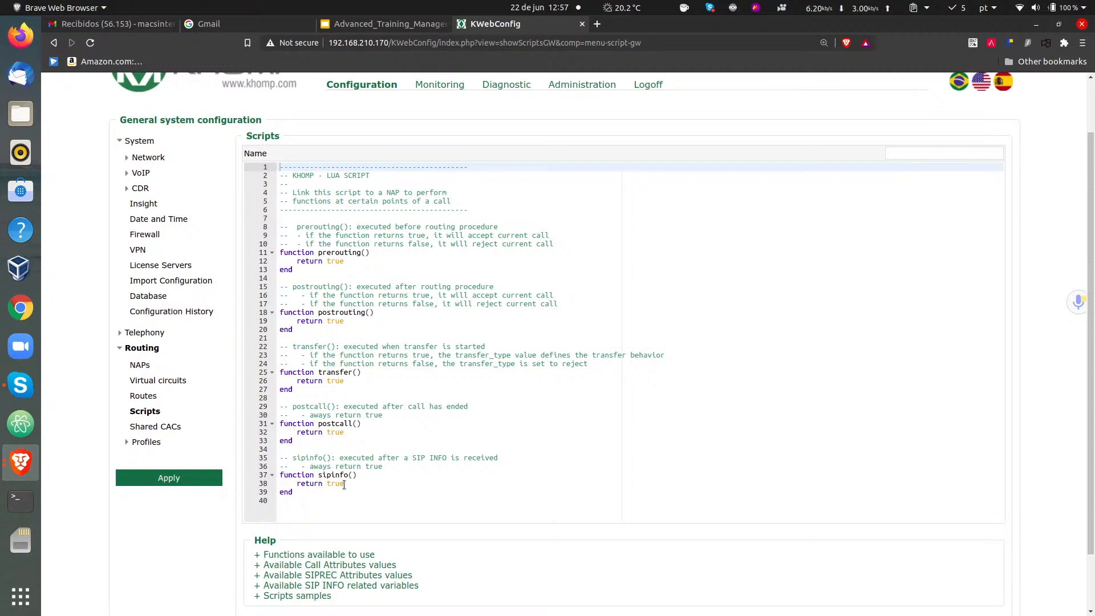
{"action": "left_click", "coordinate": [362, 476]}
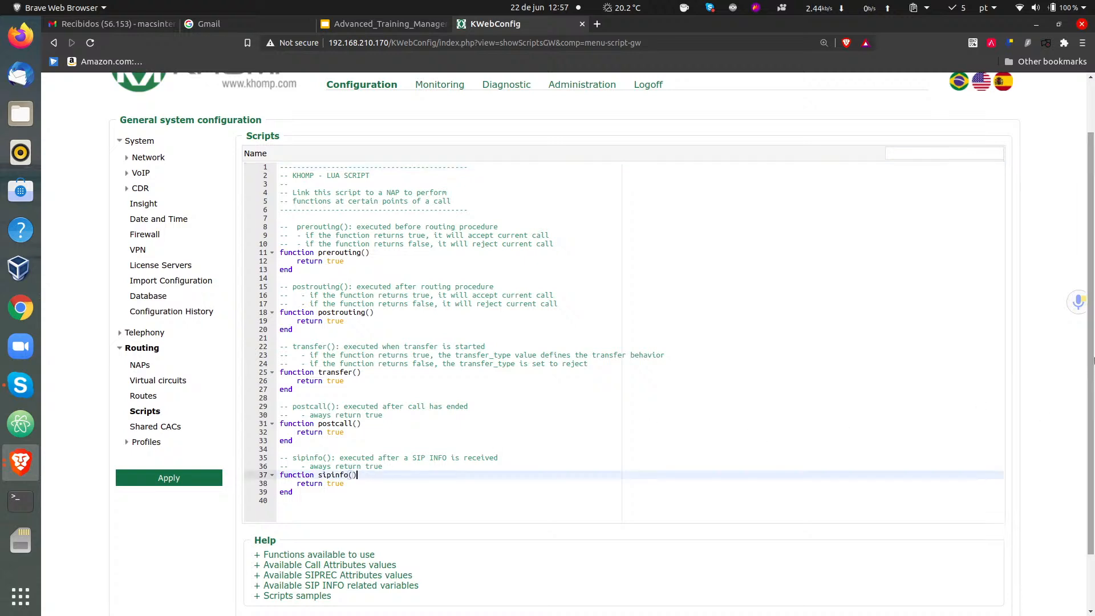
{"action": "scroll", "coordinate": [727, 392], "scroll_direction": "down", "scroll_amount": 2}
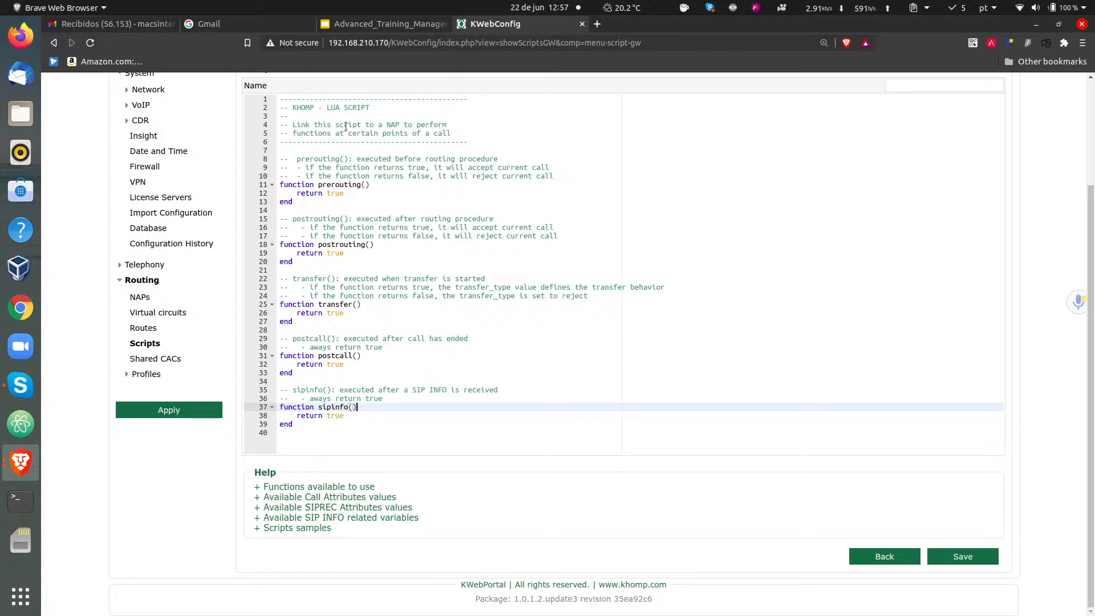
- Expand the script help on functions available to use and read through their descriptions, parameters and returns
{"action": "left_click", "coordinate": [259, 489]}
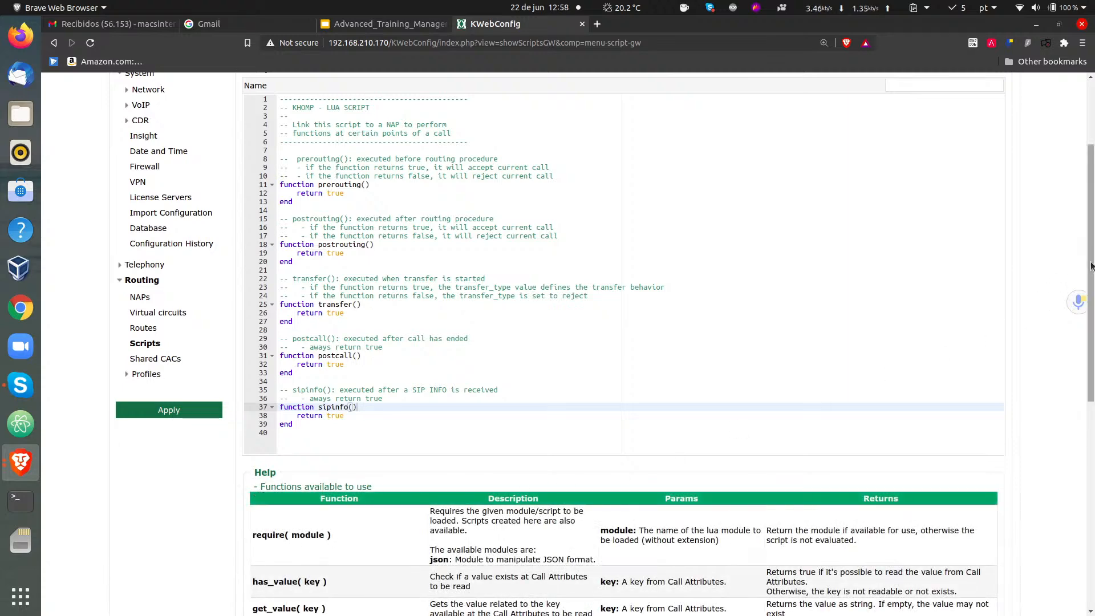
{"action": "left_click_drag", "start_coordinate": [1090, 266], "coordinate": [1090, 440]}
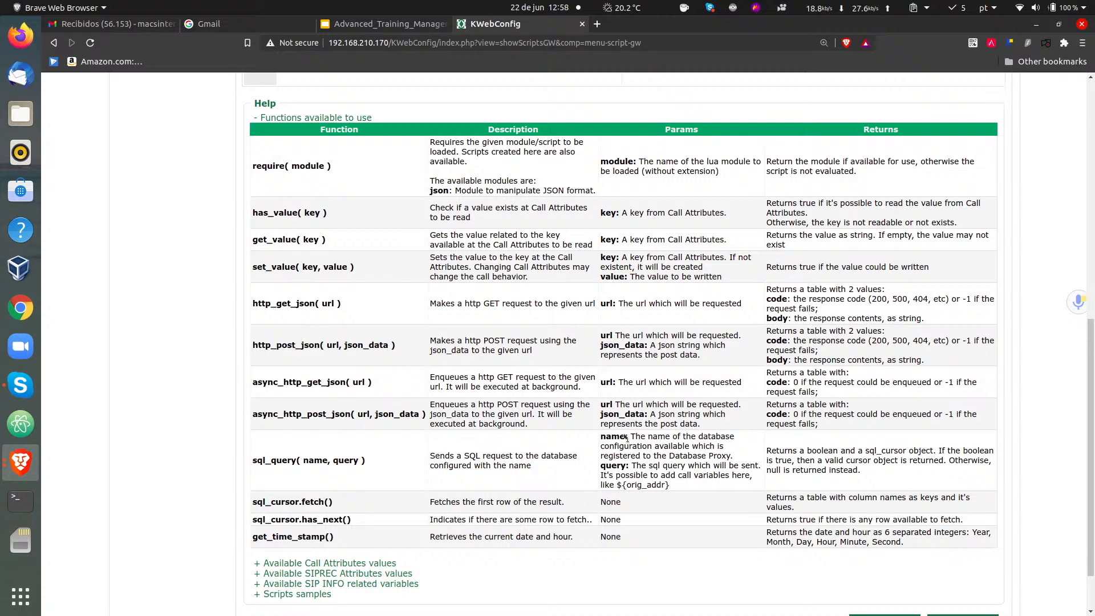
{"action": "left_click_drag", "start_coordinate": [1088, 364], "coordinate": [1077, 430]}
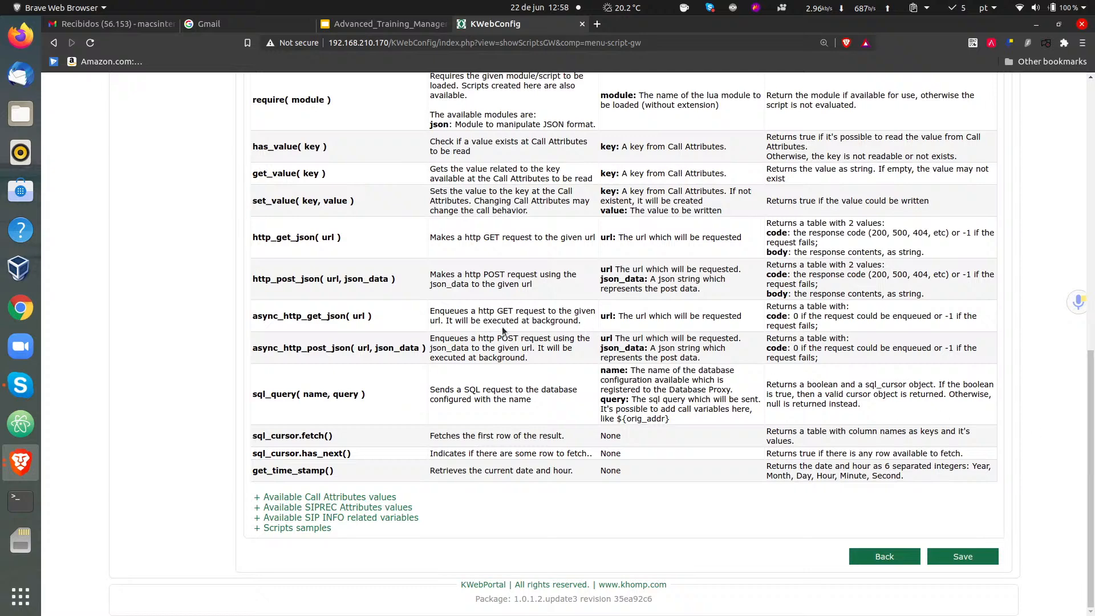
{"action": "mouse_move", "coordinate": [1092, 389]}
{"action": "left_mouse_down"}
{"action": "mouse_move", "coordinate": [1093, 336]}
{"action": "mouse_move", "coordinate": [1093, 409]}
{"action": "left_mouse_up"}
- Copy the sample prerouting code from the scripts samples, from the rejected table through the end of the prerouting function
{"action": "left_click", "coordinate": [264, 530]}
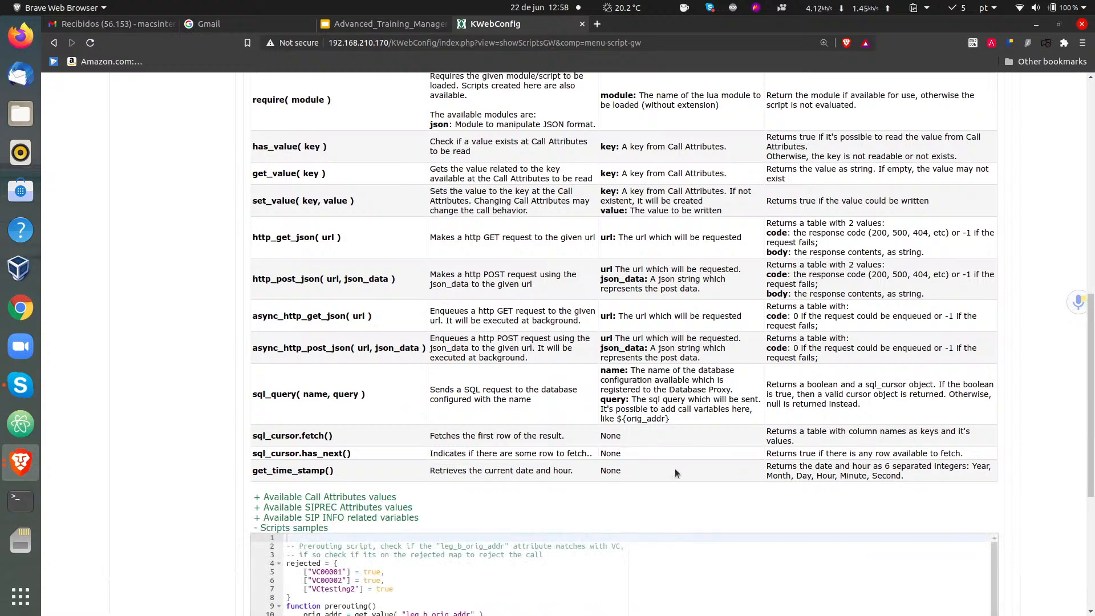
{"action": "scroll", "coordinate": [675, 474], "scroll_direction": "down", "scroll_amount": 5}
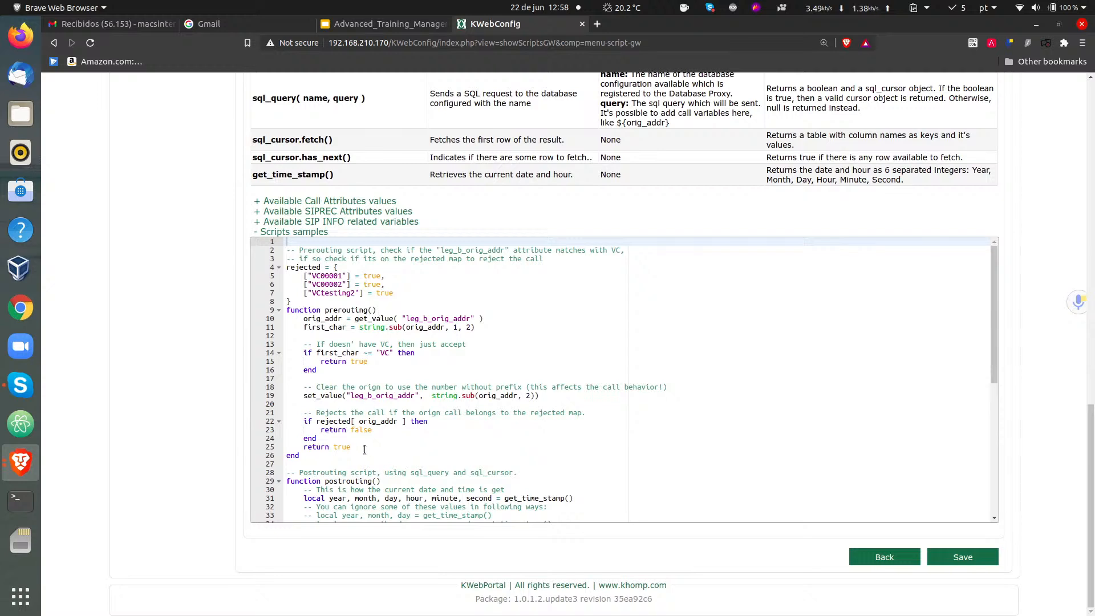
{"action": "left_click_drag", "start_coordinate": [351, 448], "coordinate": [286, 268]}
{"action": "right_click", "coordinate": [295, 264]}
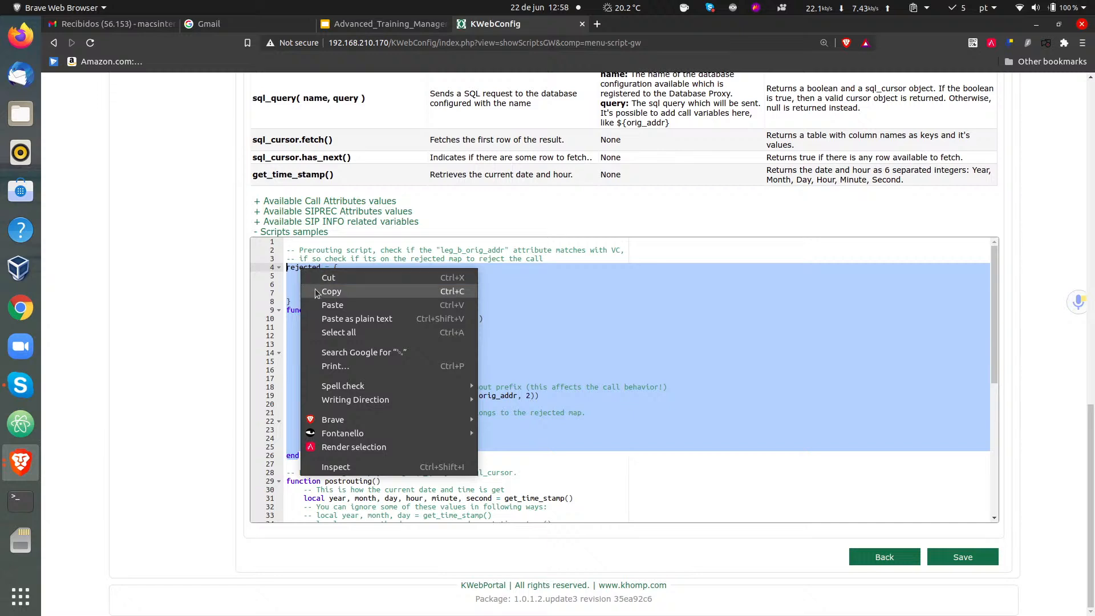
{"action": "left_click", "coordinate": [325, 285]}
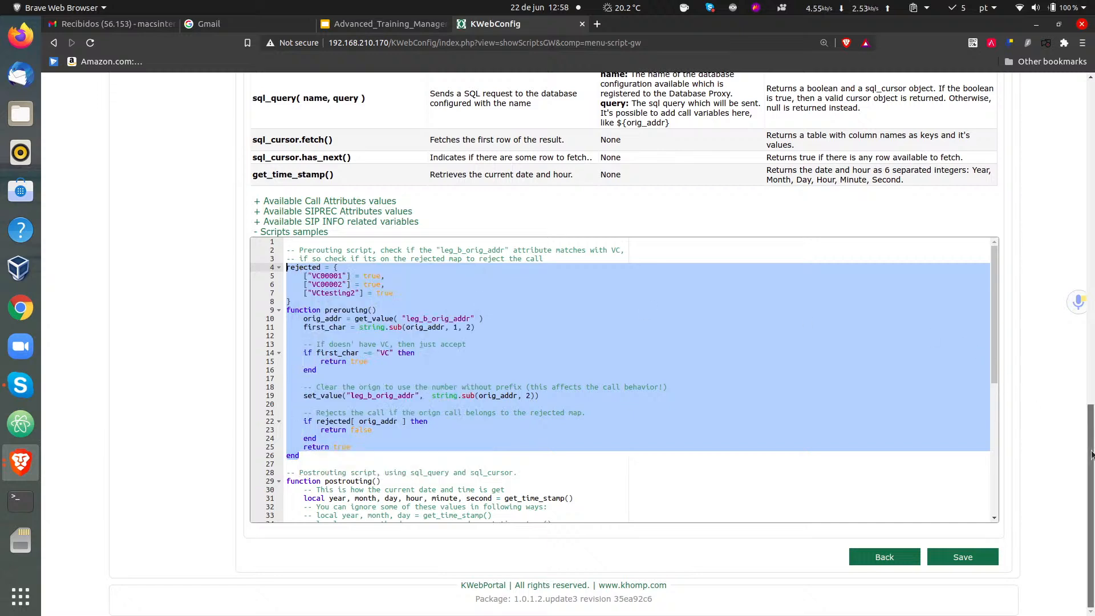
- Replace the whole default template in the new script with the copied prerouting sample
{"action": "left_click_drag", "start_coordinate": [1092, 463], "coordinate": [1030, 164]}
{"action": "left_click", "coordinate": [613, 202]}
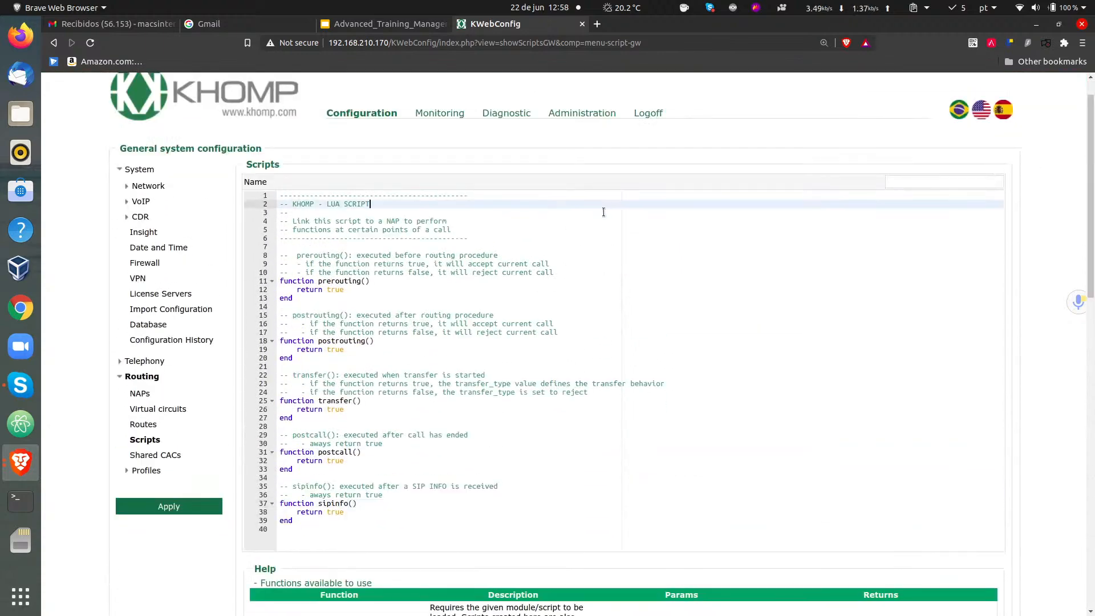
{"action": "key", "text": "ctrl+a"}
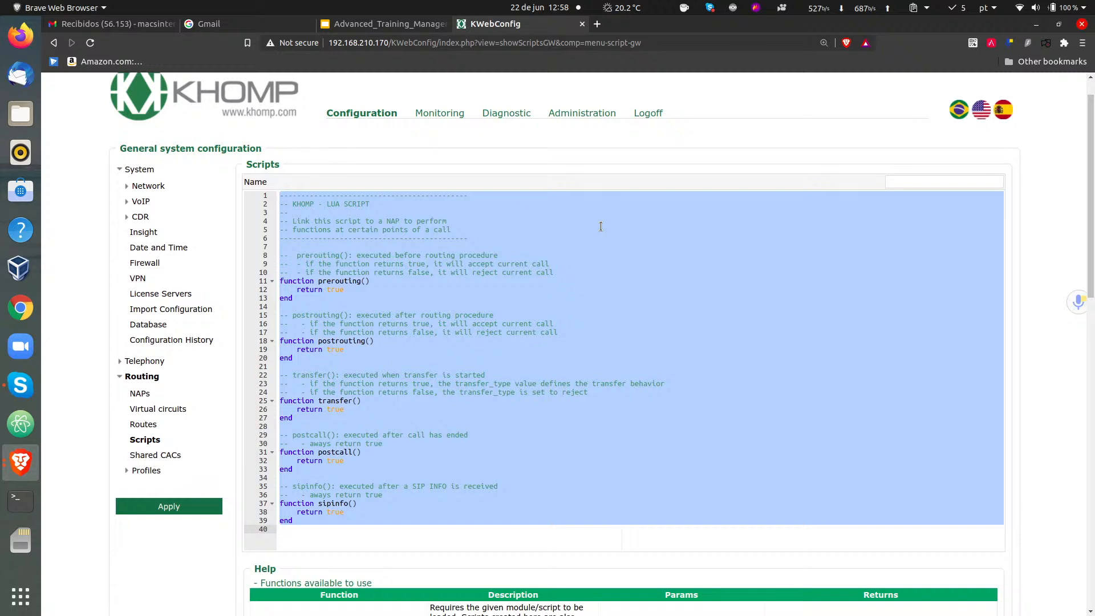
{"action": "key", "text": "BackSpace"}
{"action": "key", "text": "ctrl+v"}
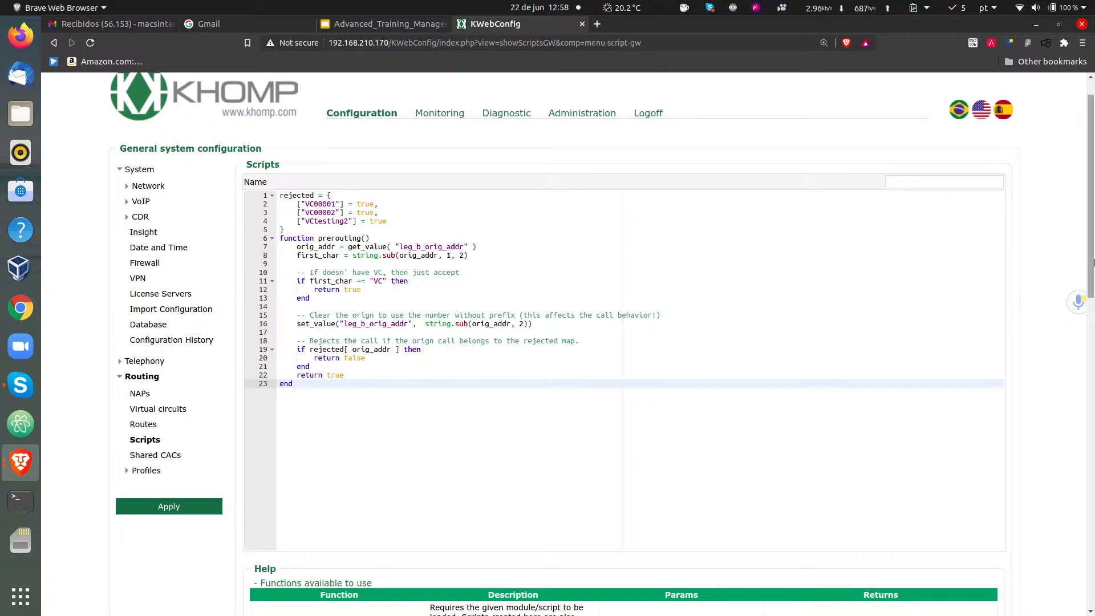
- Name the new script "rejected"
{"action": "left_click", "coordinate": [954, 182]}
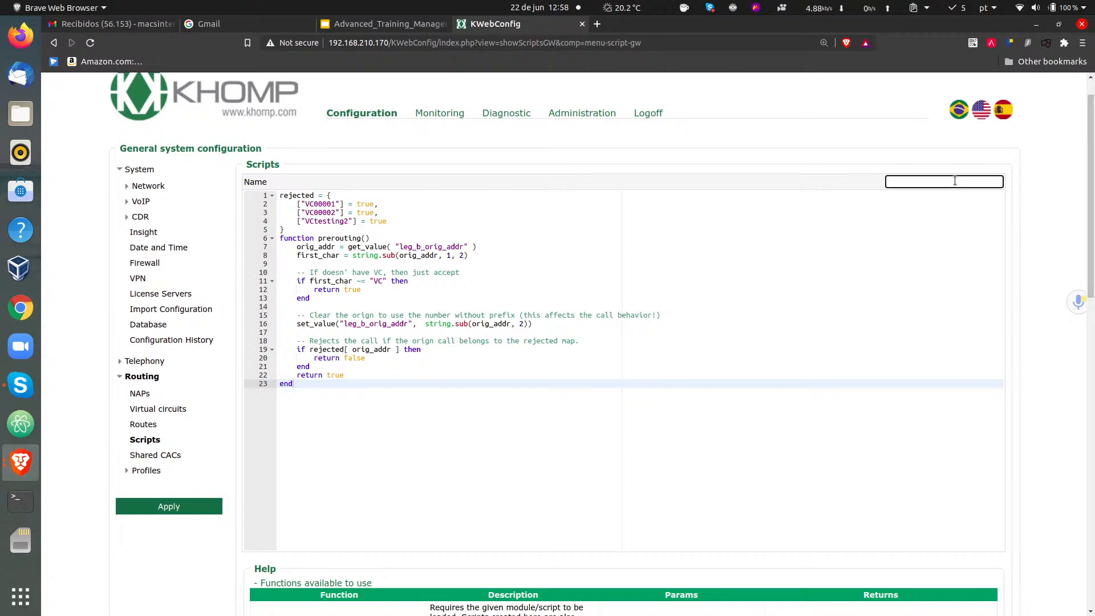
{"action": "type", "text": "Rejected"}
{"action": "key", "text": "Left"}
{"action": "key", "text": "Left"}
{"action": "key", "text": "Left"}
{"action": "key", "text": "Left"}
{"action": "key", "text": "BackSpace"}
{"action": "type", "text": "r"}
- Collapse the functions and samples help sections, and consult the available SIP INFO related variables
{"action": "left_click_drag", "start_coordinate": [1087, 206], "coordinate": [1091, 315]}
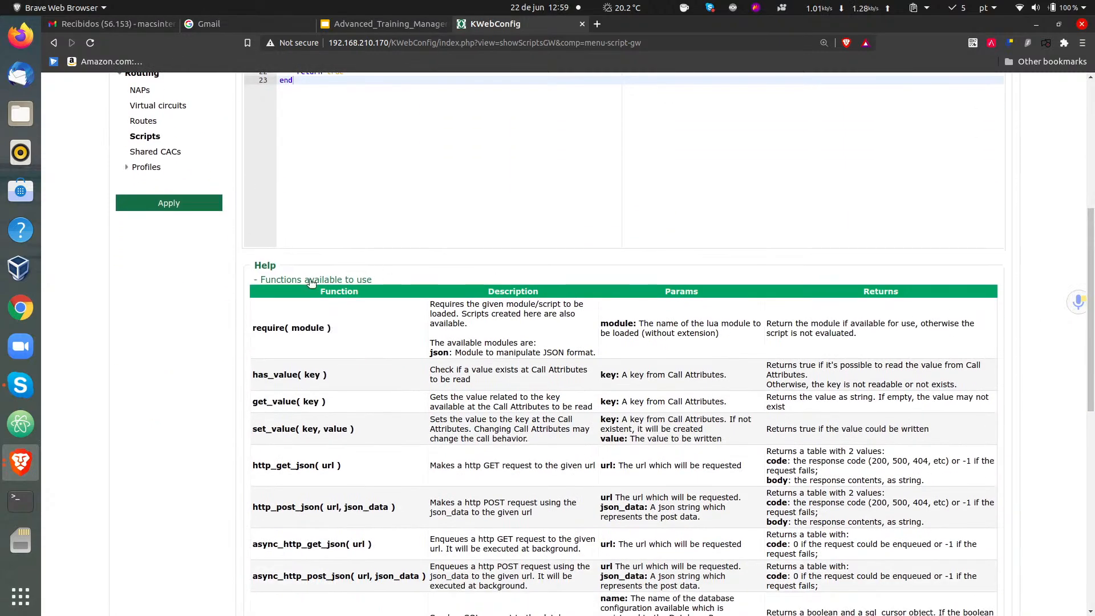
{"action": "left_click", "coordinate": [263, 280]}
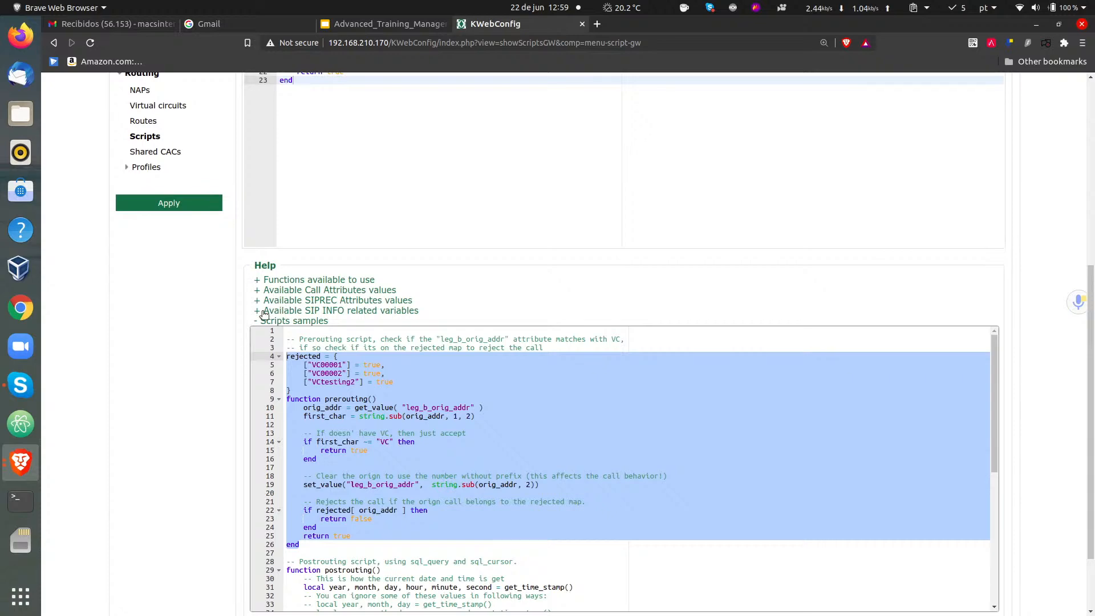
{"action": "left_click", "coordinate": [285, 320]}
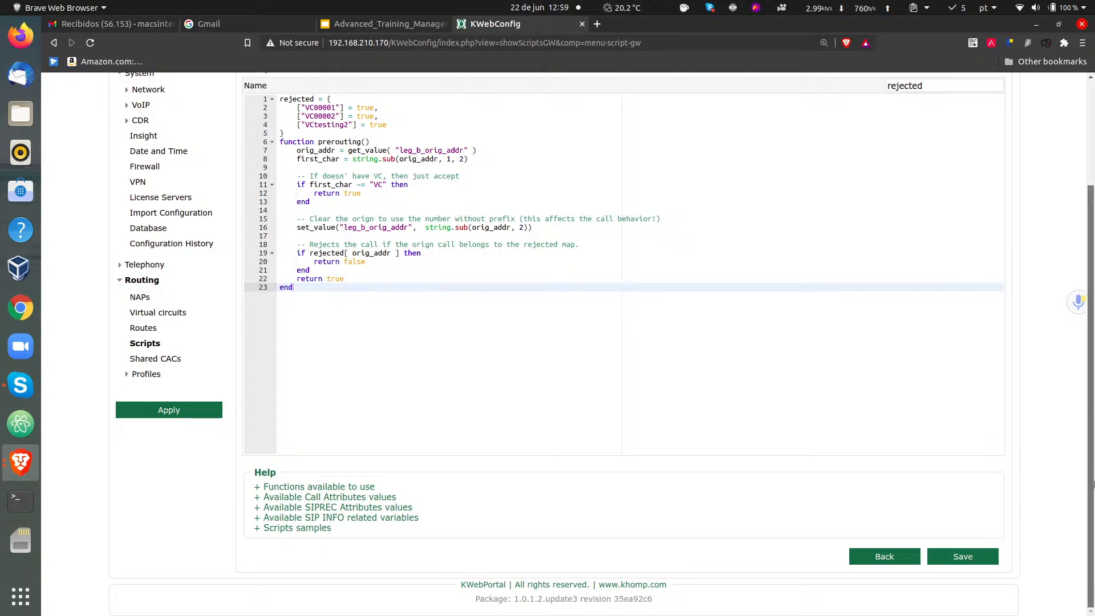
{"action": "left_click", "coordinate": [258, 518]}
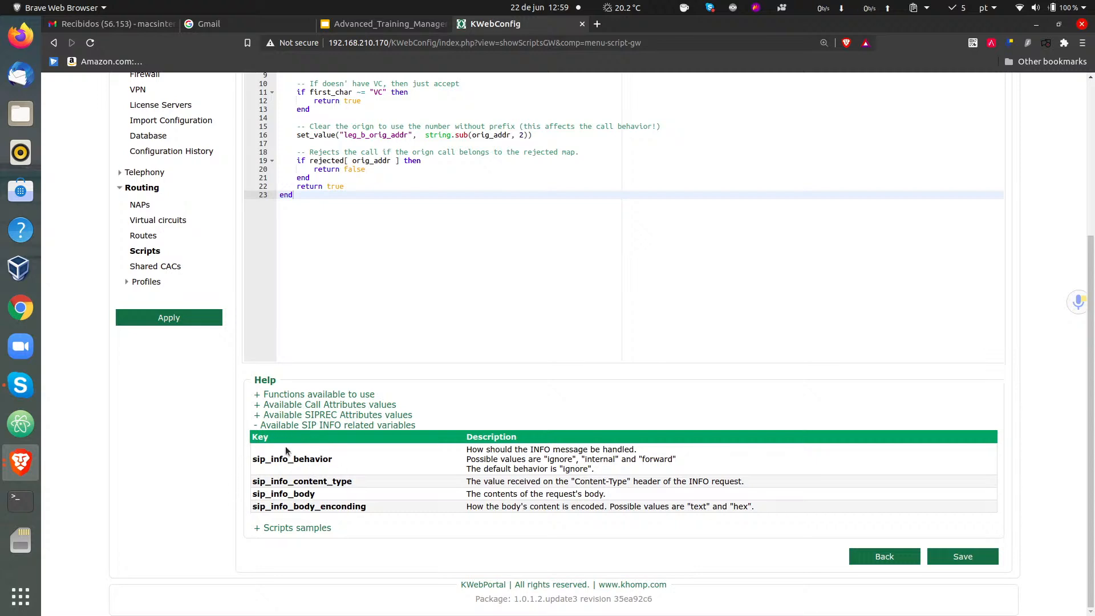
{"action": "left_click", "coordinate": [260, 428]}
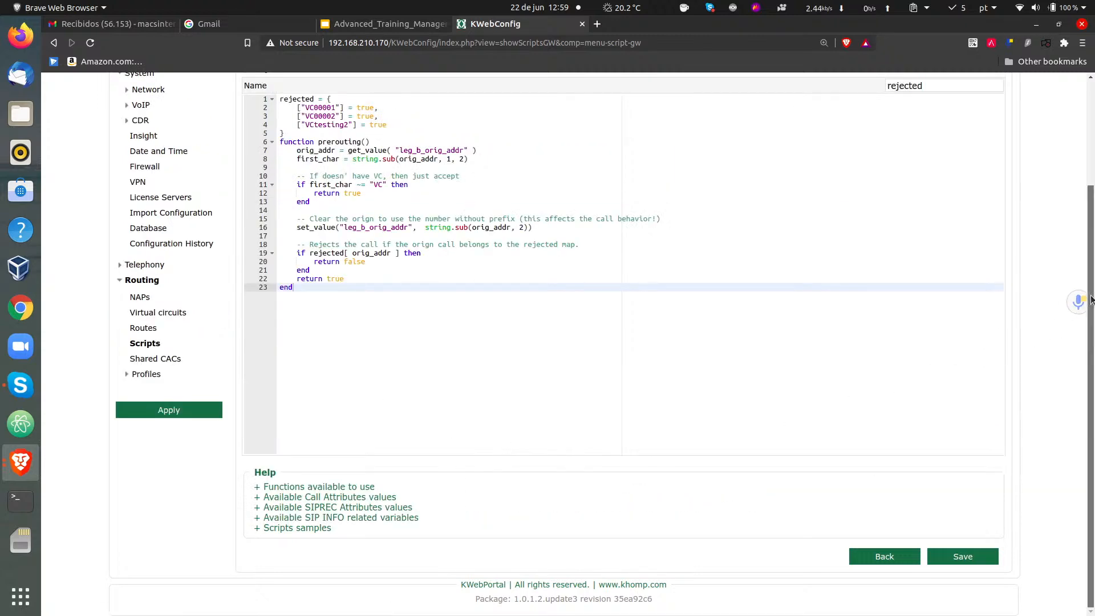
- Save the new script and check its entry in the scripts list
{"action": "left_click", "coordinate": [969, 557]}
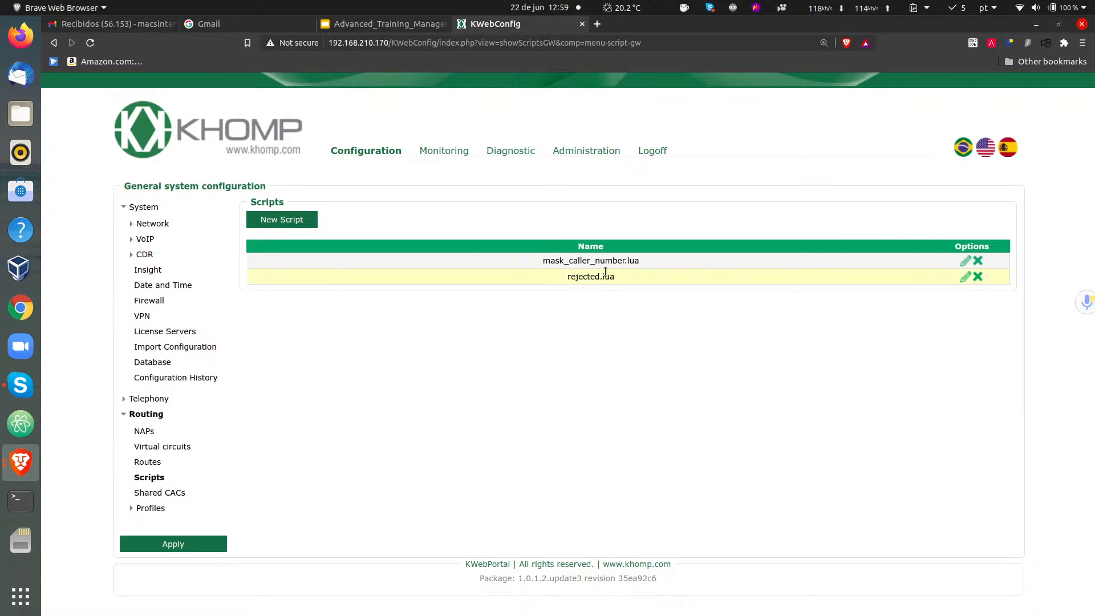
{"action": "left_click_drag", "start_coordinate": [622, 280], "coordinate": [557, 276]}
{"action": "left_click", "coordinate": [625, 275]}
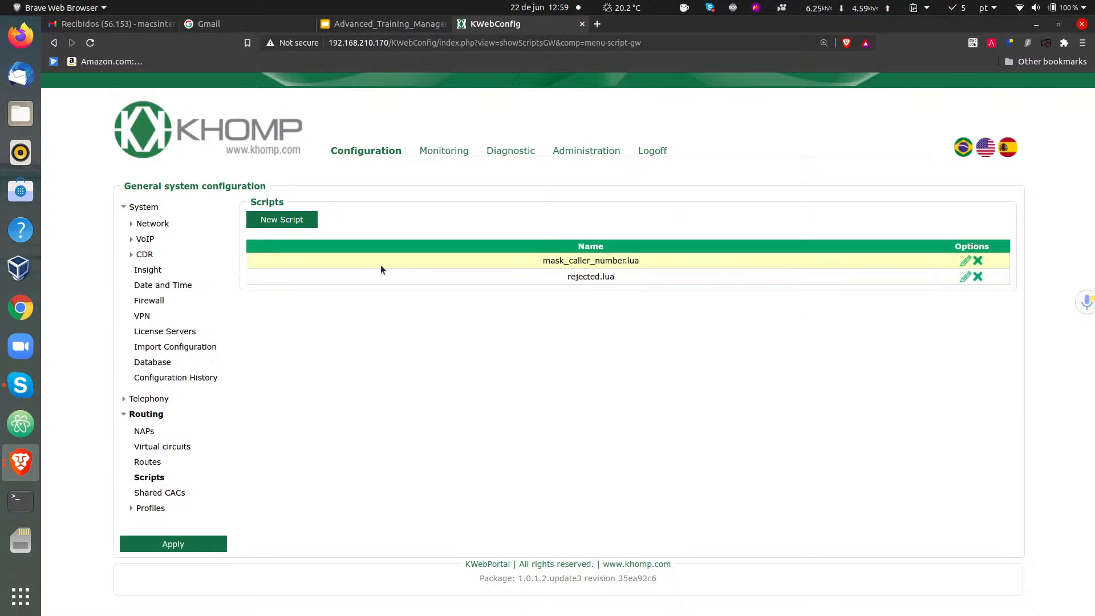
- Open the PBX NAP for editing and set its routing script to rejected.lua
{"action": "left_click", "coordinate": [146, 435]}
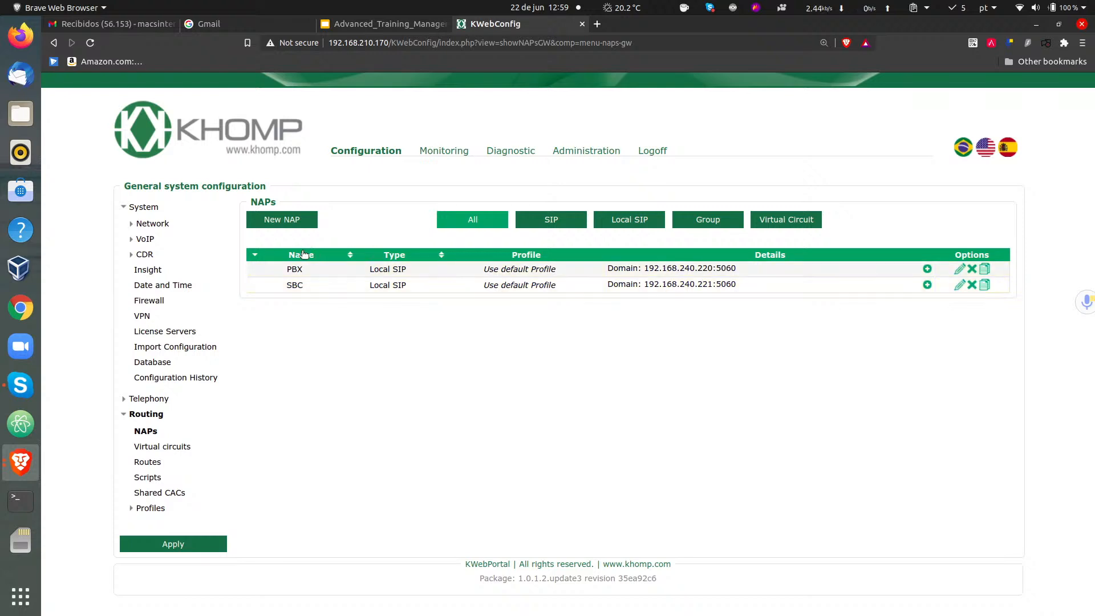
{"action": "left_click_drag", "start_coordinate": [309, 268], "coordinate": [287, 266]}
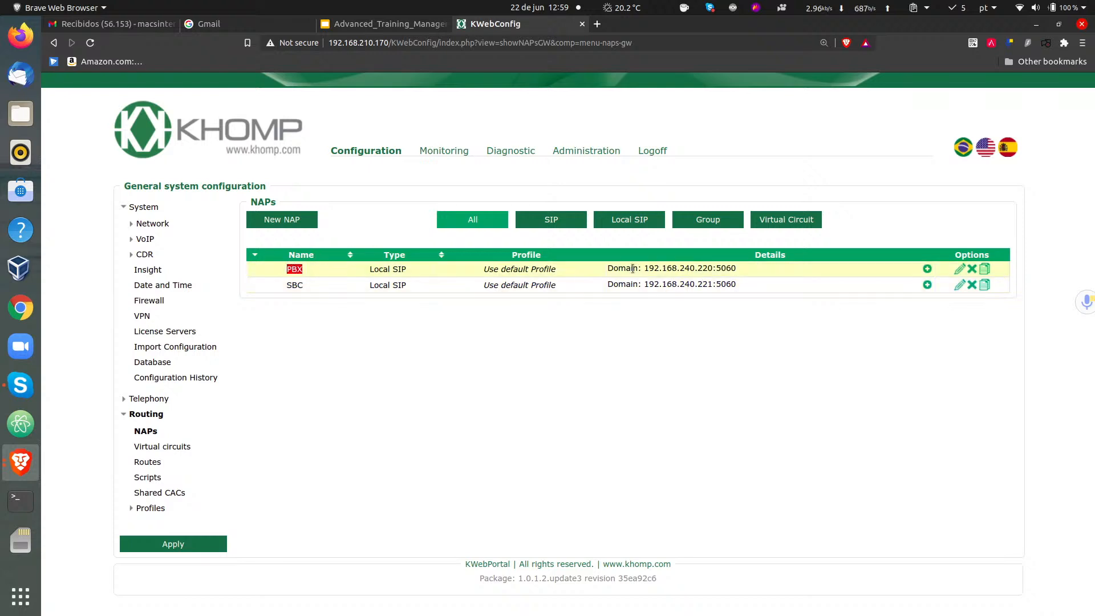
{"action": "left_click", "coordinate": [960, 270]}
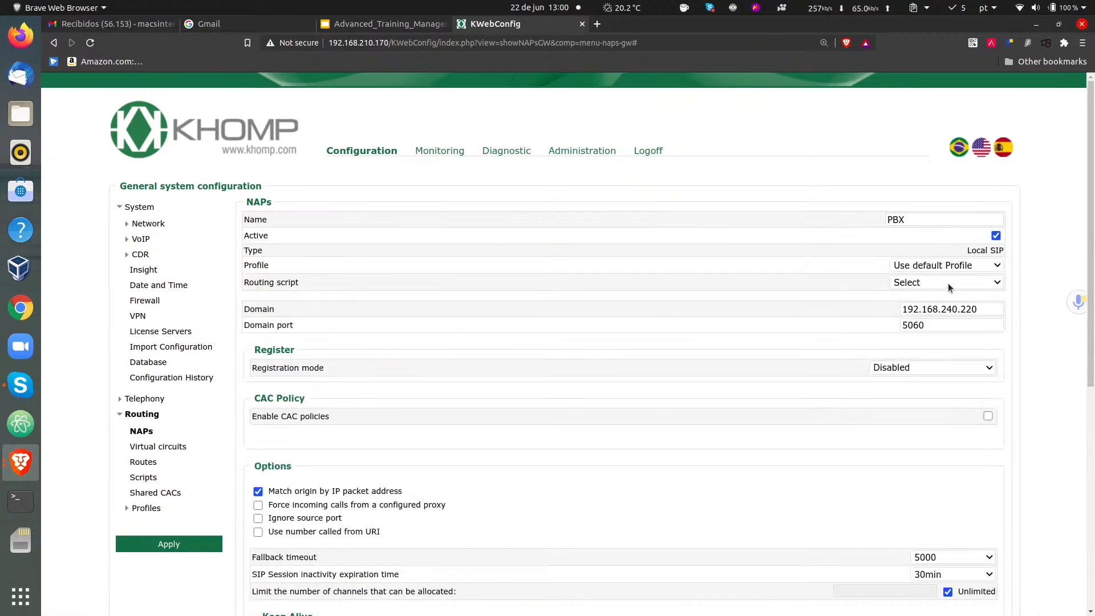
{"action": "mouse_move", "coordinate": [1092, 165]}
{"action": "left_mouse_down"}
{"action": "mouse_move", "coordinate": [1092, 227]}
{"action": "mouse_move", "coordinate": [1093, 170]}
{"action": "left_mouse_up"}
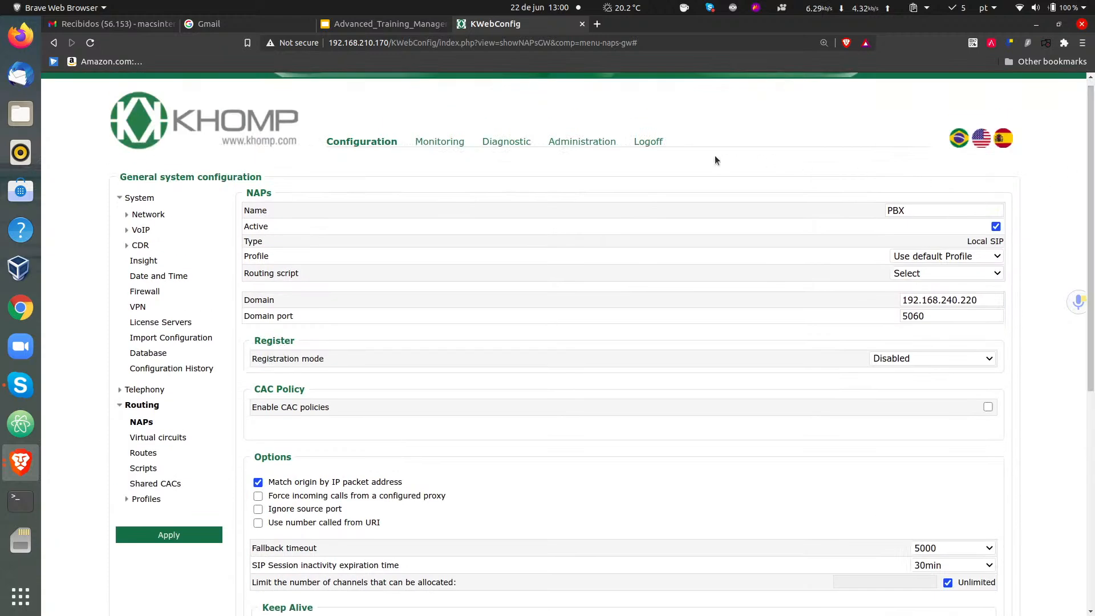
{"action": "left_click_drag", "start_coordinate": [296, 273], "coordinate": [259, 273]}
{"action": "left_click", "coordinate": [282, 273]}
{"action": "left_click", "coordinate": [966, 273]}
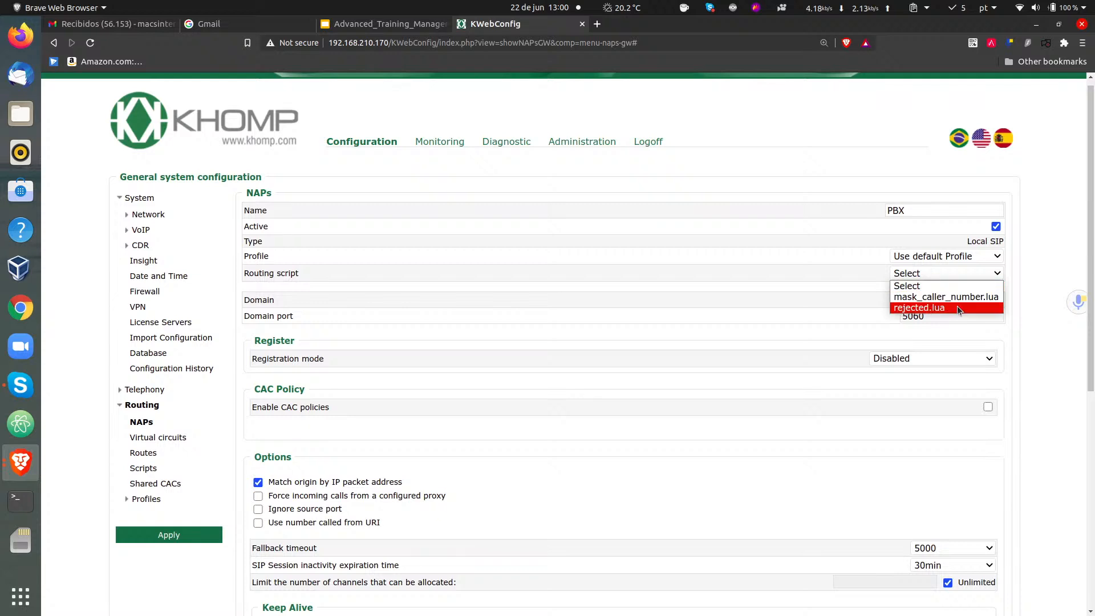
{"action": "left_click", "coordinate": [957, 307]}
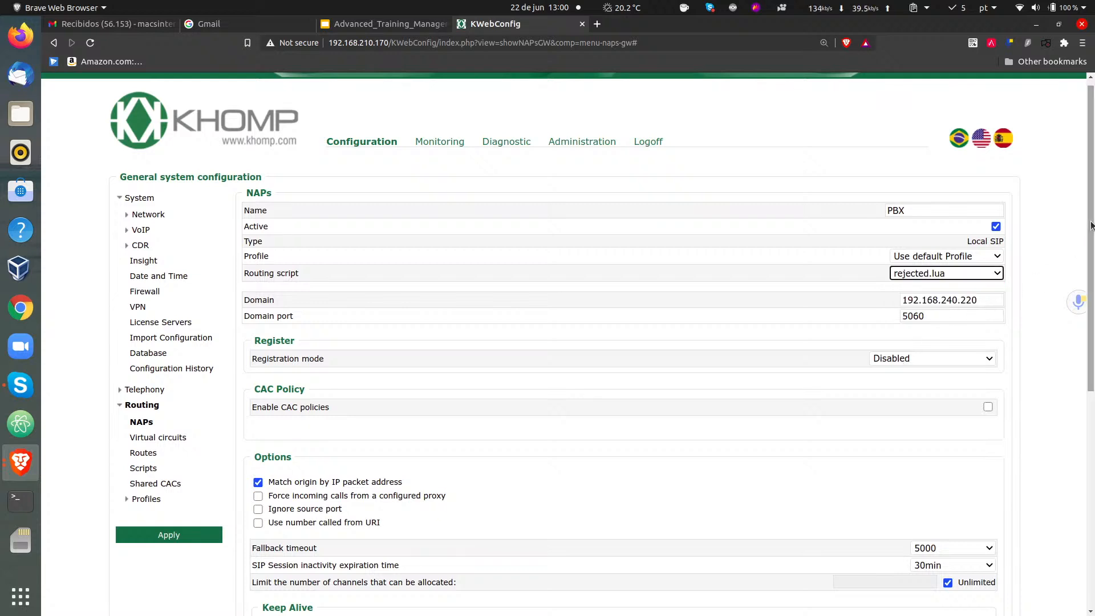
- Keep rejected.lua as the PBX NAP's routing script, save the NAP and apply all configurations
{"action": "left_click_drag", "start_coordinate": [1090, 231], "coordinate": [1093, 272]}
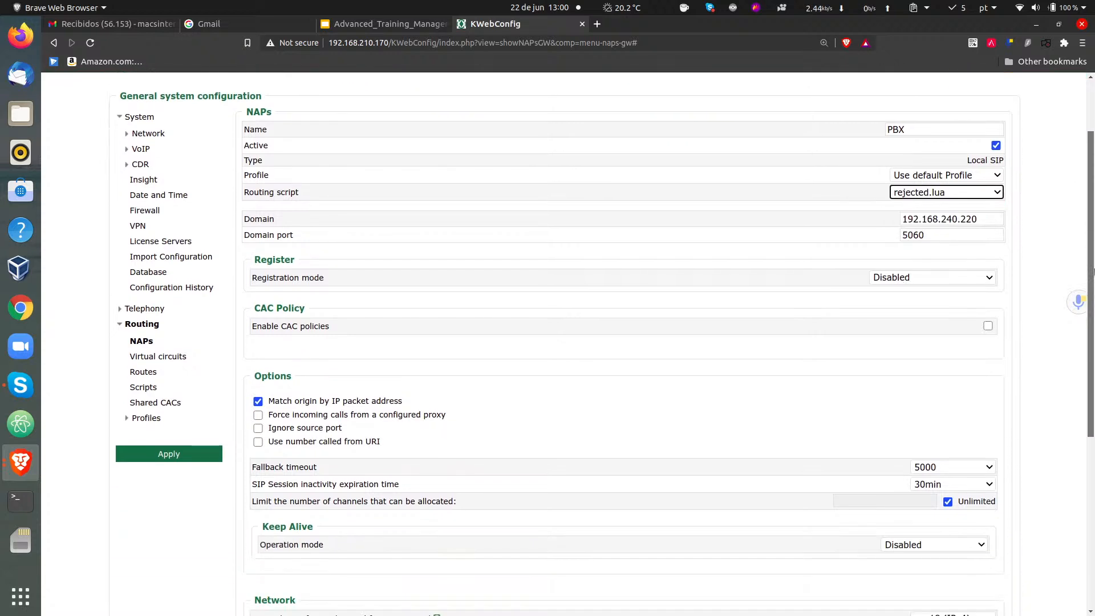
{"action": "left_click", "coordinate": [985, 195]}
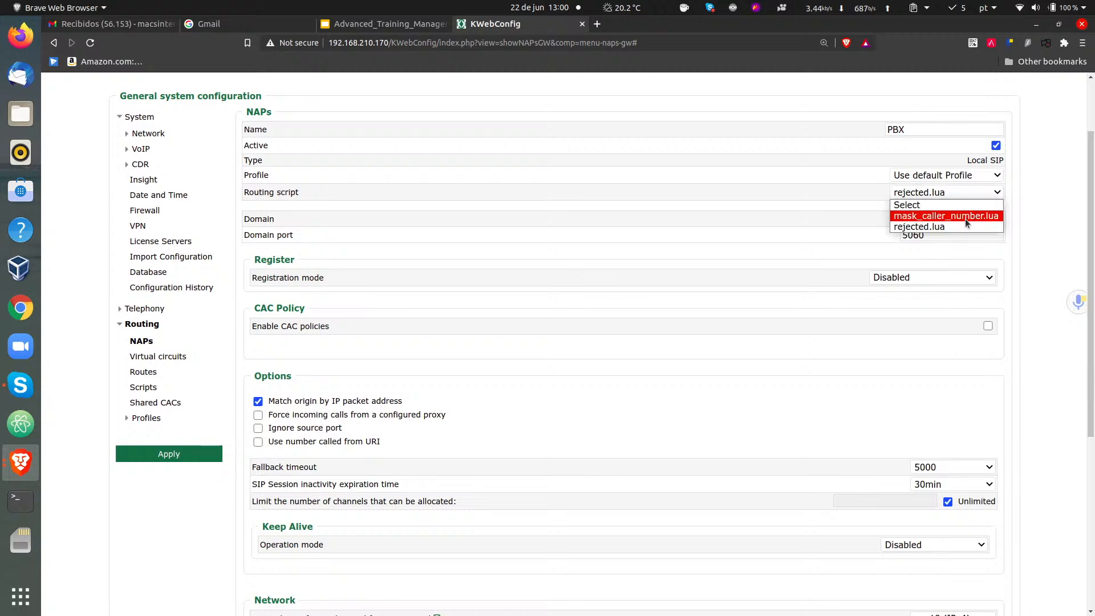
{"action": "left_click", "coordinate": [1018, 192]}
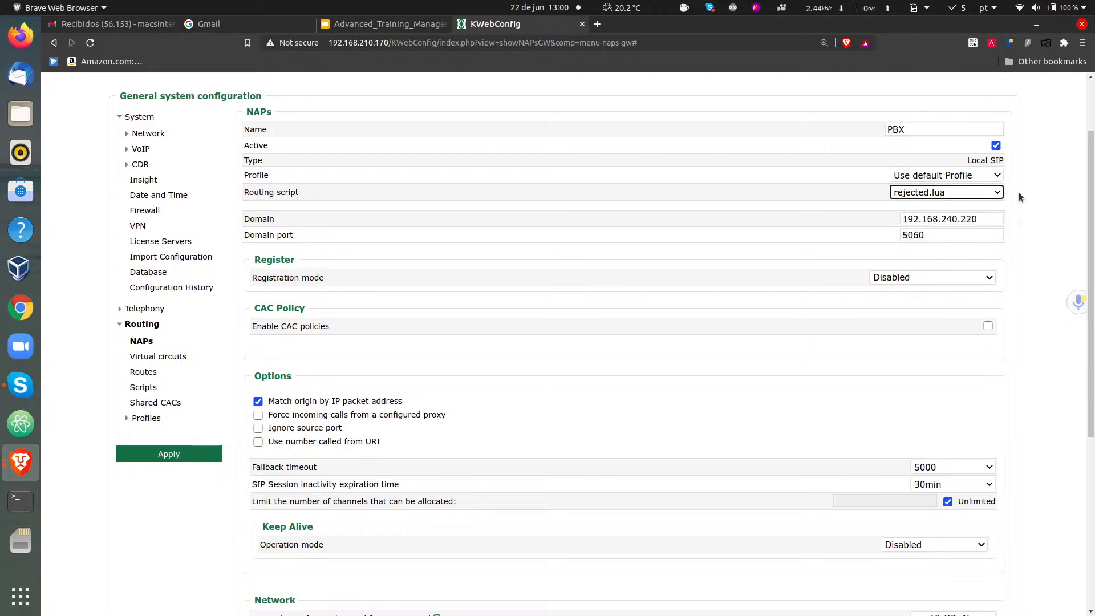
{"action": "left_click", "coordinate": [953, 192]}
{"action": "left_click_drag", "start_coordinate": [1092, 201], "coordinate": [1093, 372]}
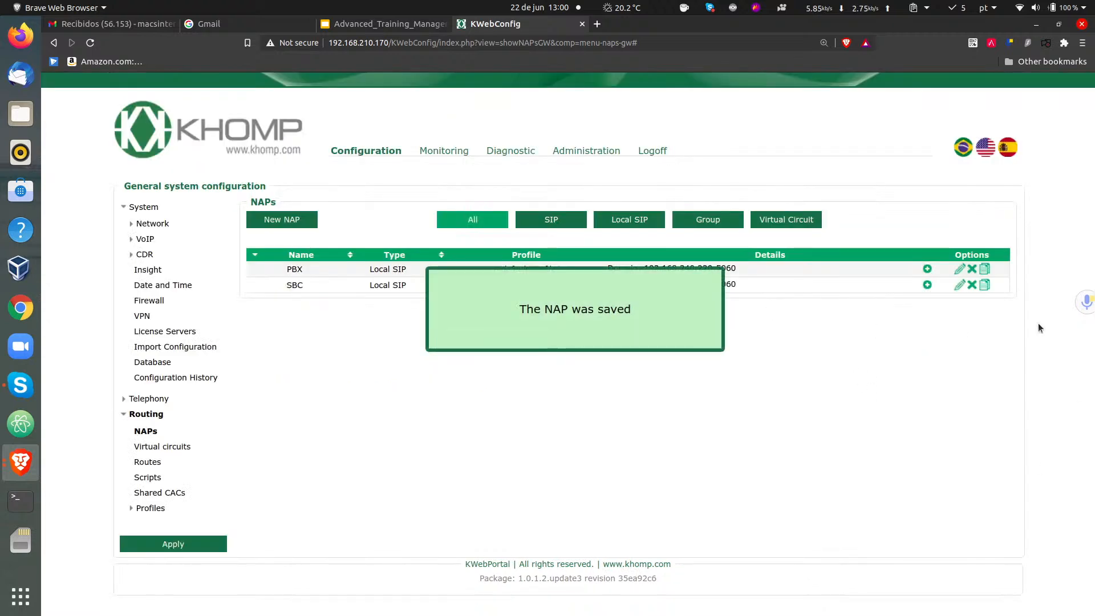
{"action": "left_click", "coordinate": [172, 543]}
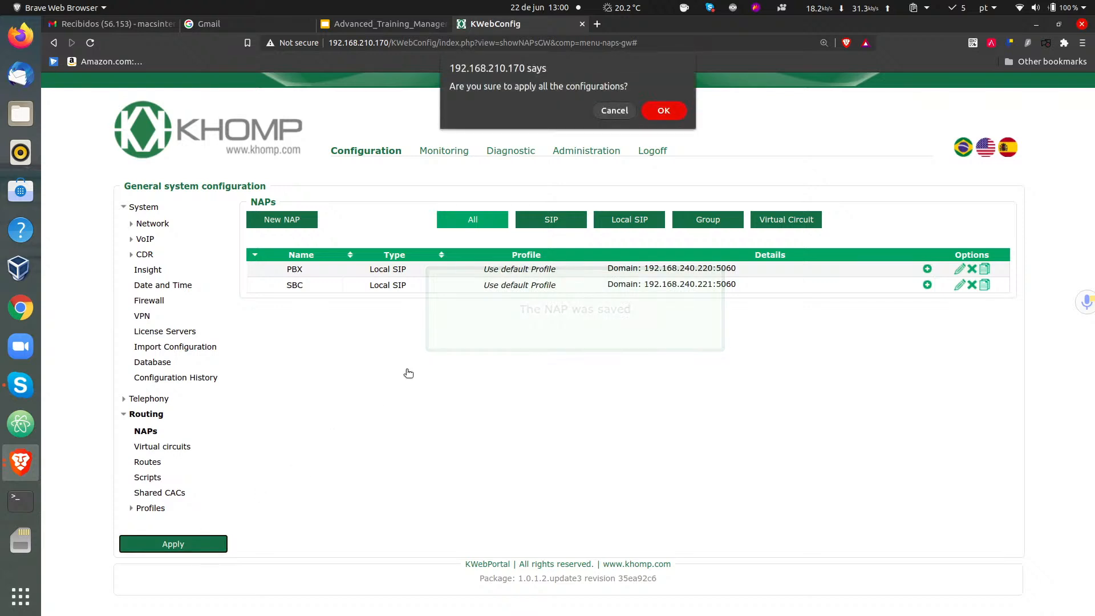
{"action": "left_click", "coordinate": [668, 114]}
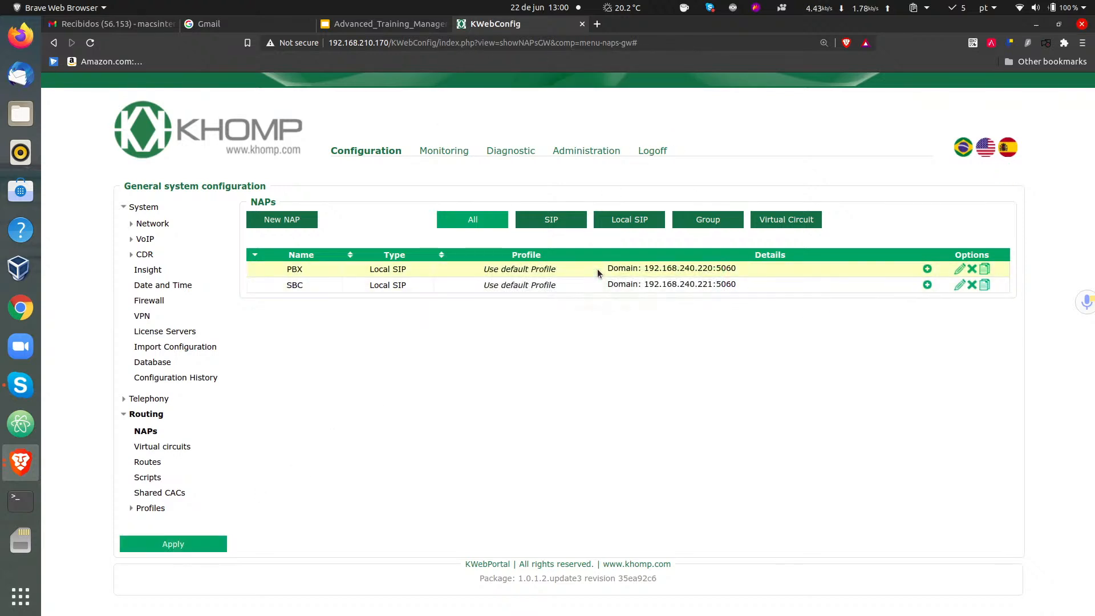
- Create a new route and name it Outbound
{"action": "double_click", "coordinate": [293, 268]}
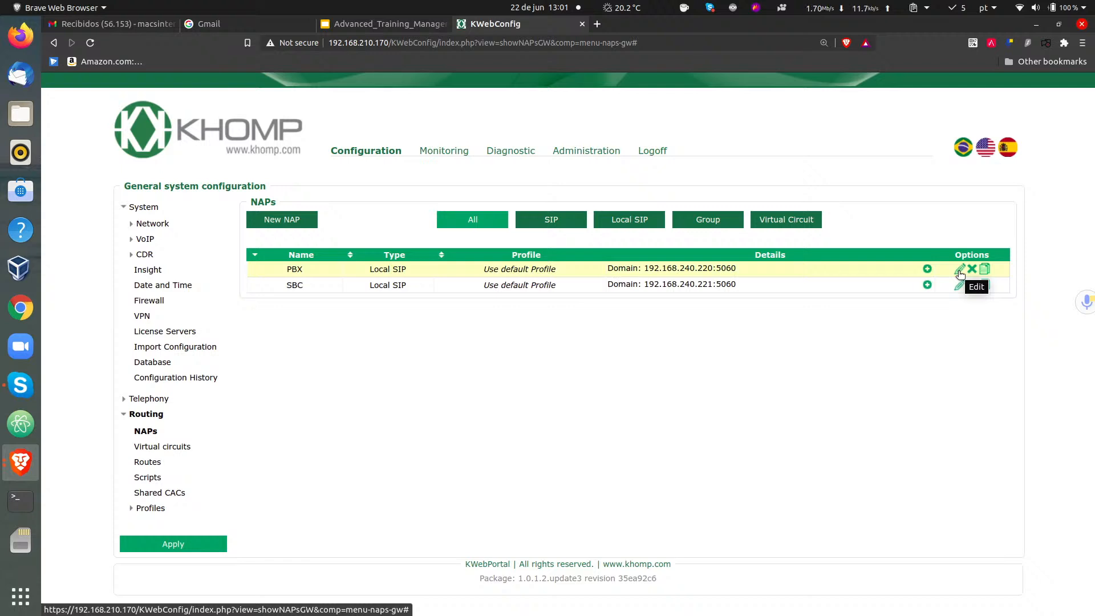
{"action": "left_click", "coordinate": [141, 417]}
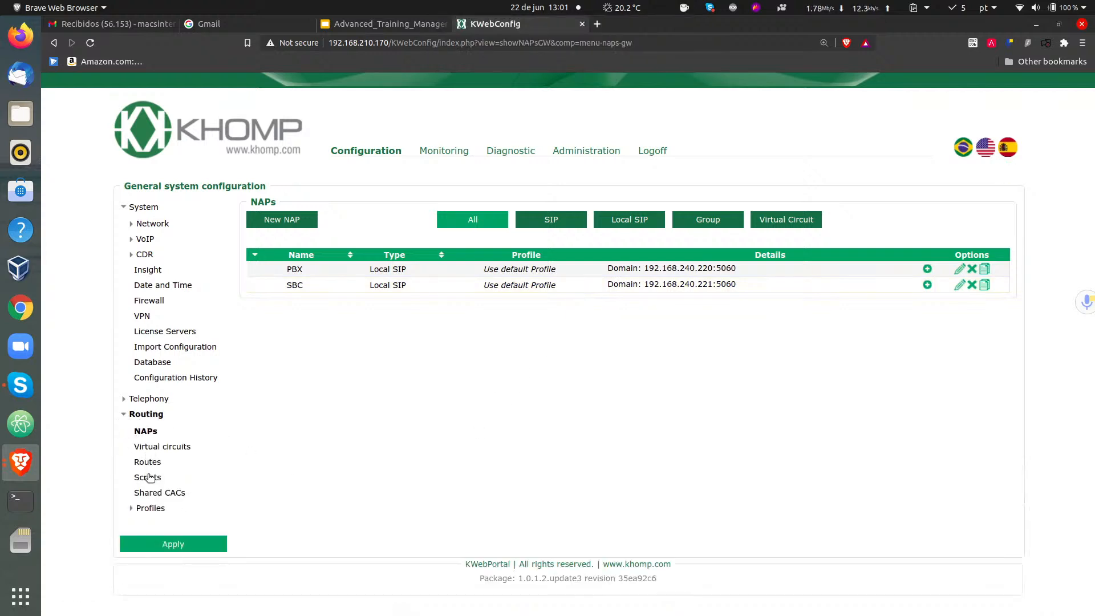
{"action": "left_click", "coordinate": [147, 462]}
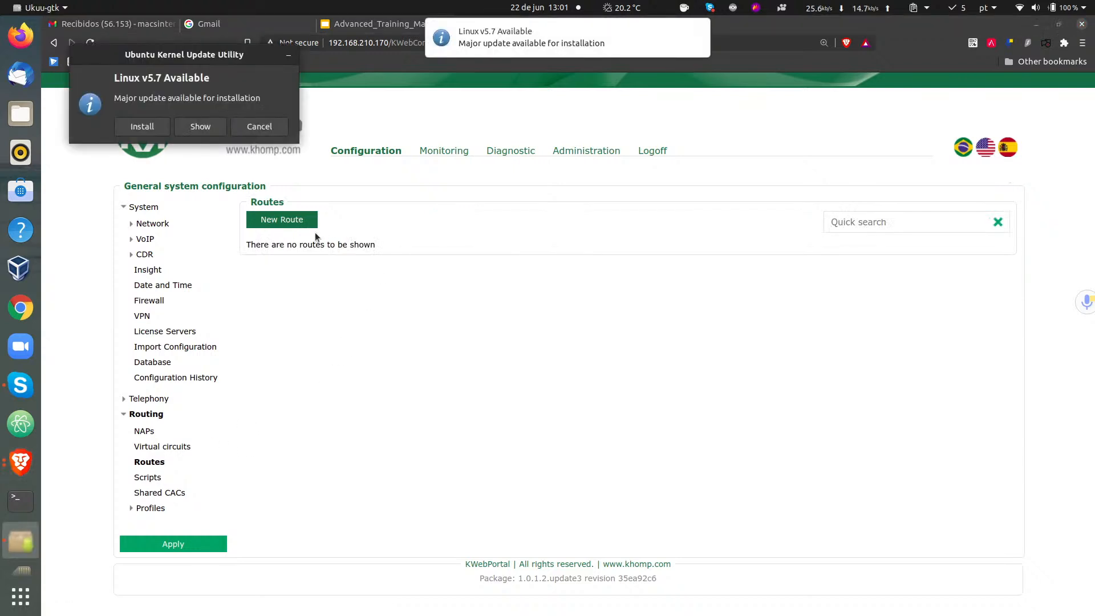
{"action": "left_click", "coordinate": [302, 222]}
{"action": "left_click", "coordinate": [938, 220]}
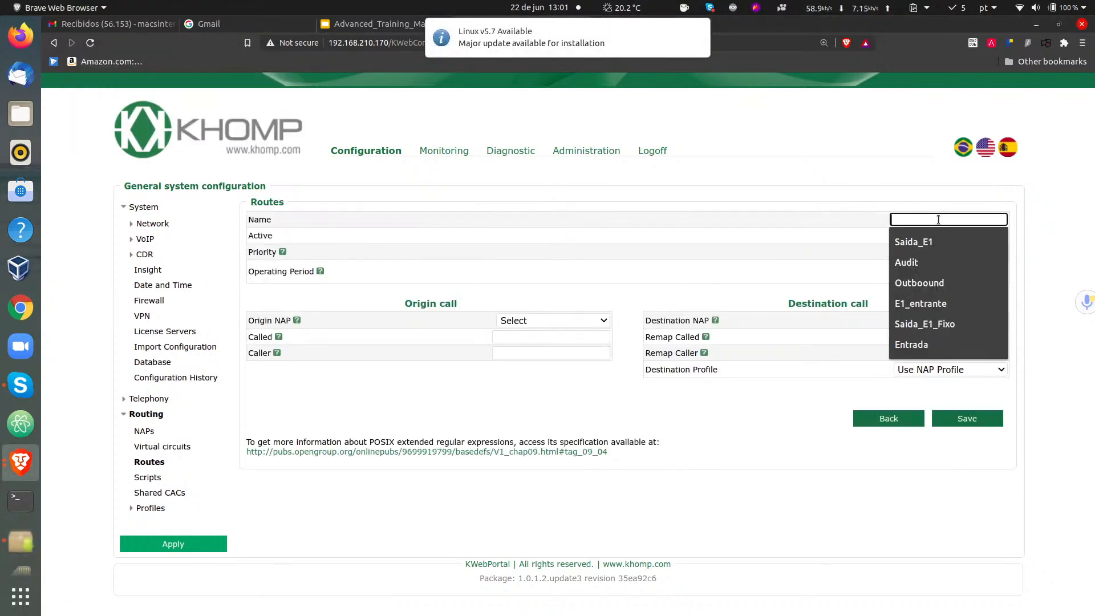
{"action": "type", "text": "Sa"}
{"action": "key", "text": "BackSpace"}
{"action": "key", "text": "BackSpace"}
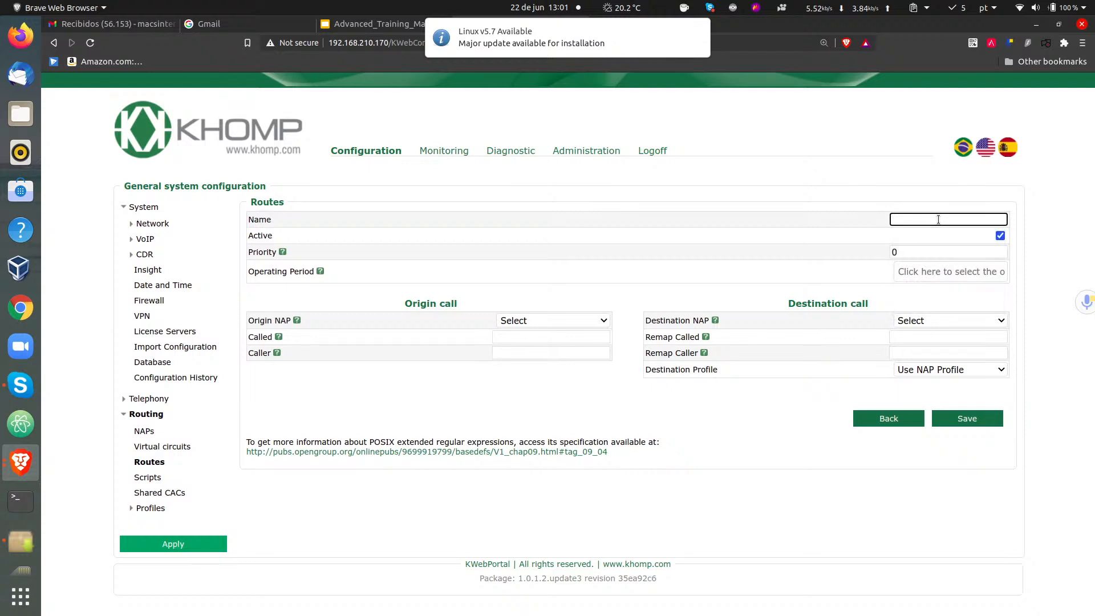
{"action": "type", "text": "Outbound"}
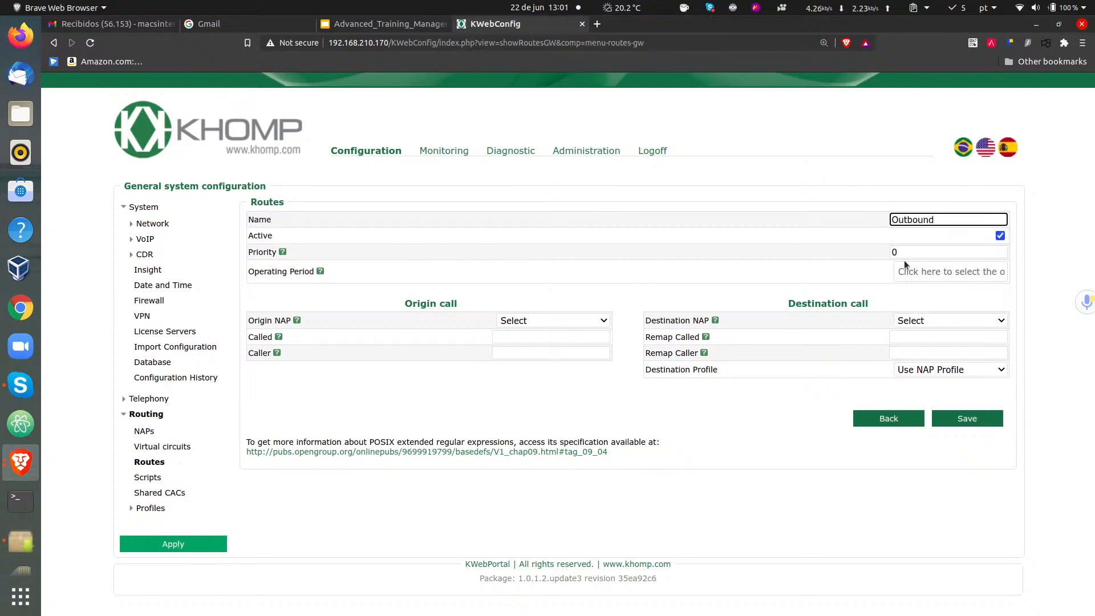
- Set the Outbound route's origin NAP to PBX and its destination NAP to SBC
{"action": "left_click", "coordinate": [561, 316]}
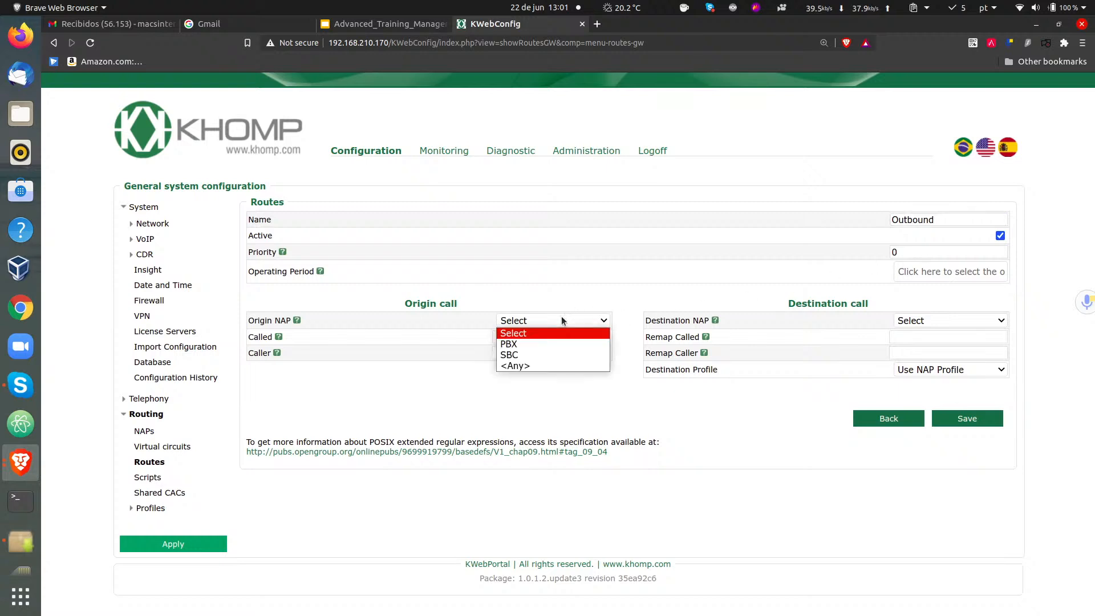
{"action": "left_click", "coordinate": [545, 341]}
{"action": "left_click", "coordinate": [901, 320]}
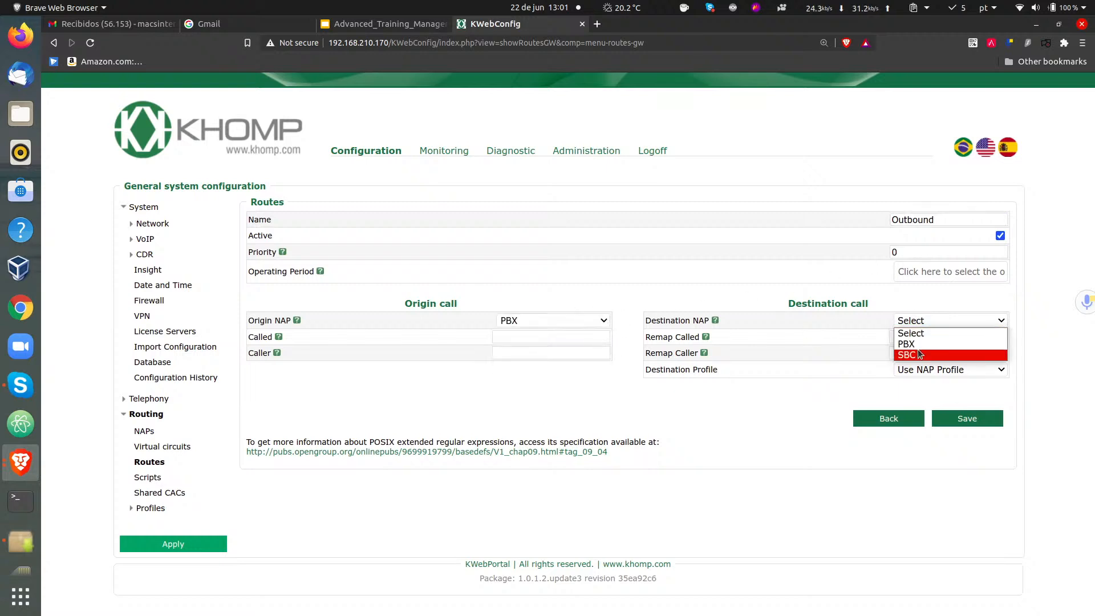
{"action": "left_click", "coordinate": [918, 349]}
- Set the origin call's called-number pattern to ^.*$ and save the route
{"action": "left_click", "coordinate": [530, 333]}
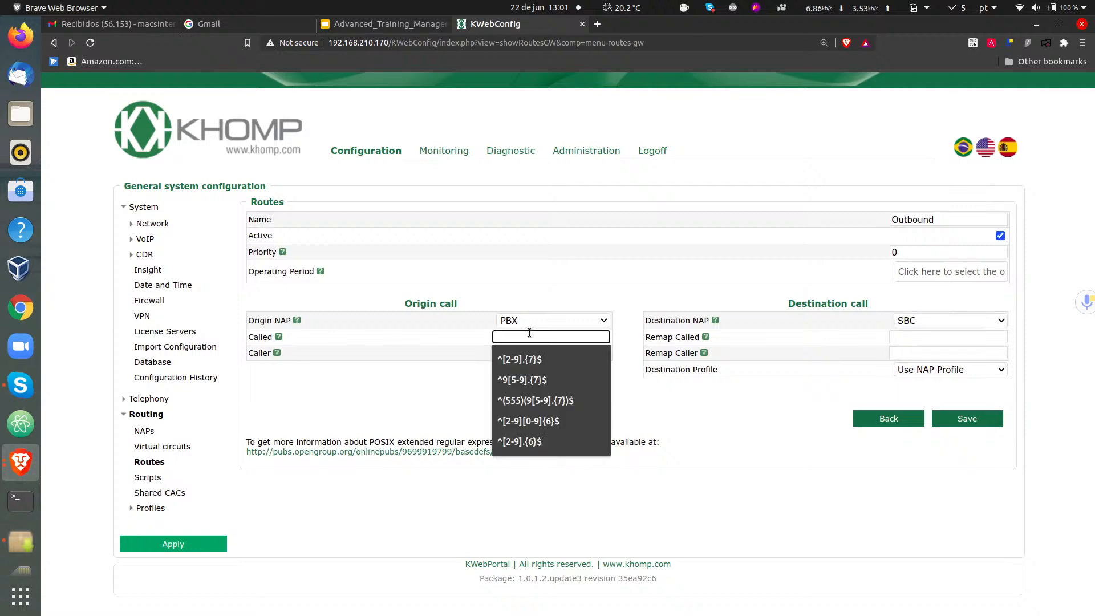
{"action": "type", "text": "^"}
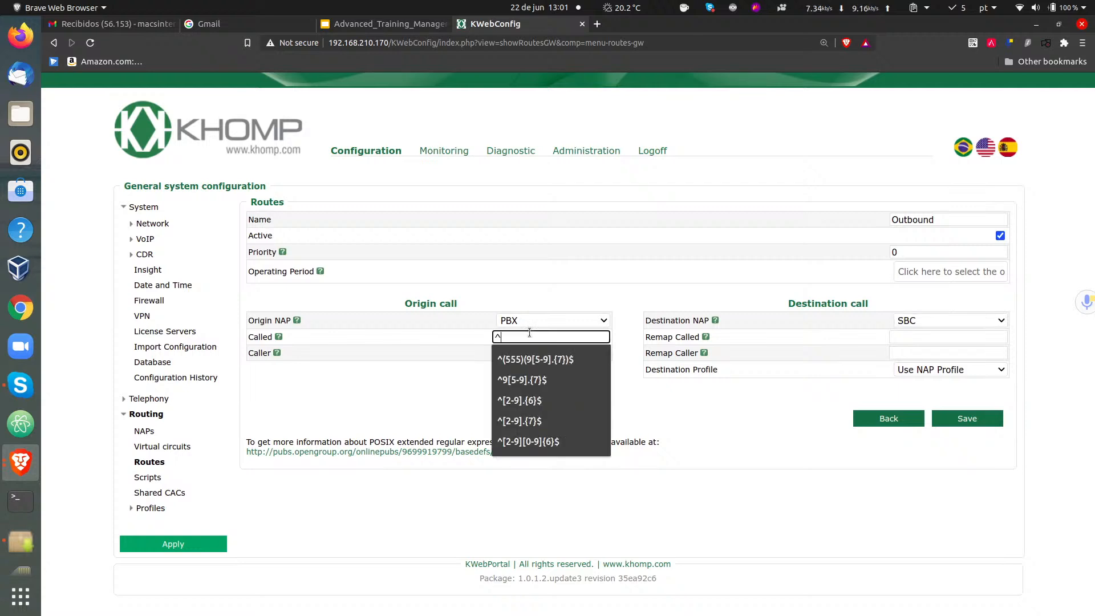
{"action": "type", "text": ".8"}
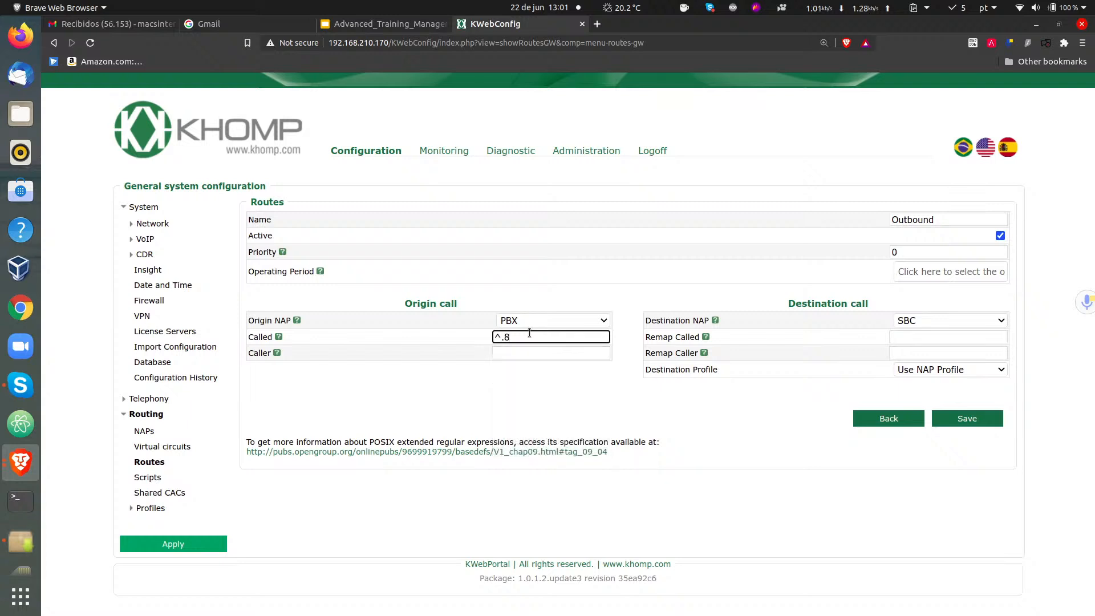
{"action": "key", "text": "BackSpace"}
{"action": "type", "text": "*$"}
{"action": "left_click", "coordinate": [969, 420]}
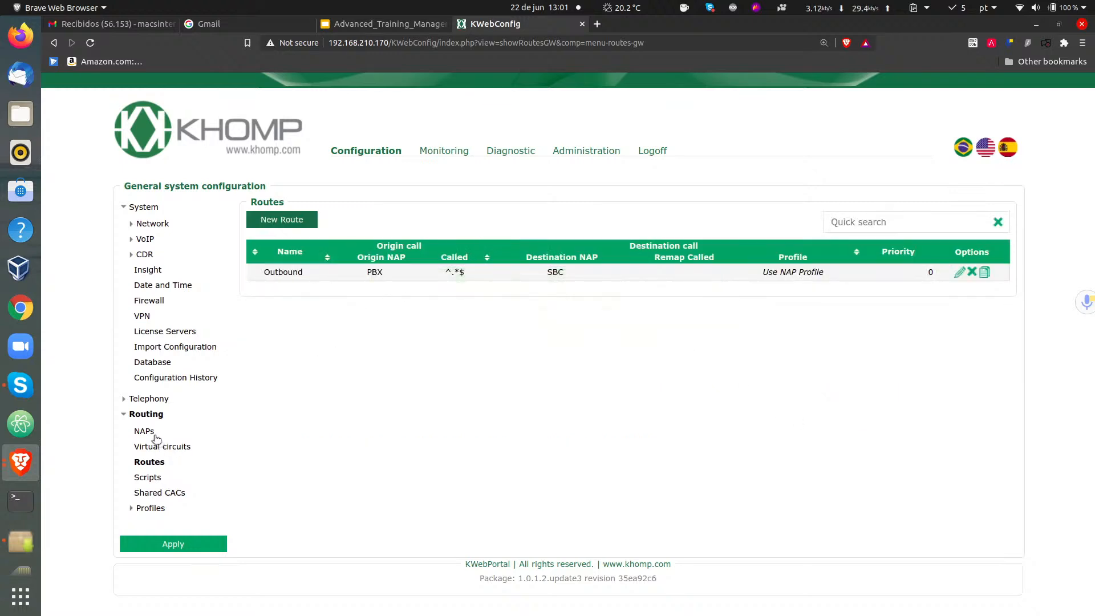
- Apply all configurations and check the Outbound route's entry in the routes list
{"action": "left_click", "coordinate": [163, 543]}
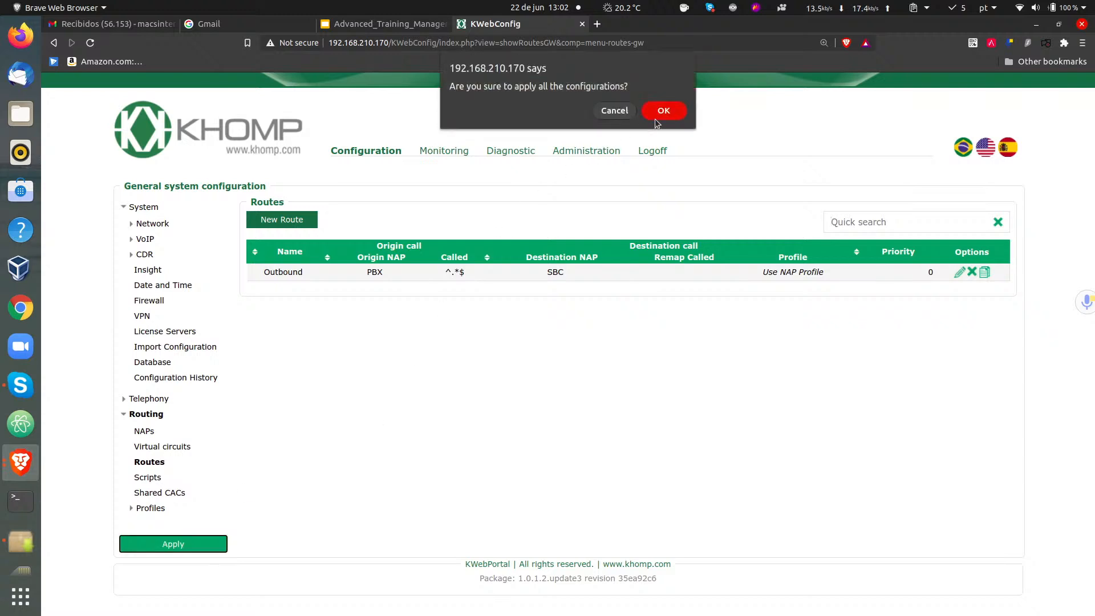
{"action": "left_click", "coordinate": [655, 117]}
{"action": "left_click", "coordinate": [147, 432]}
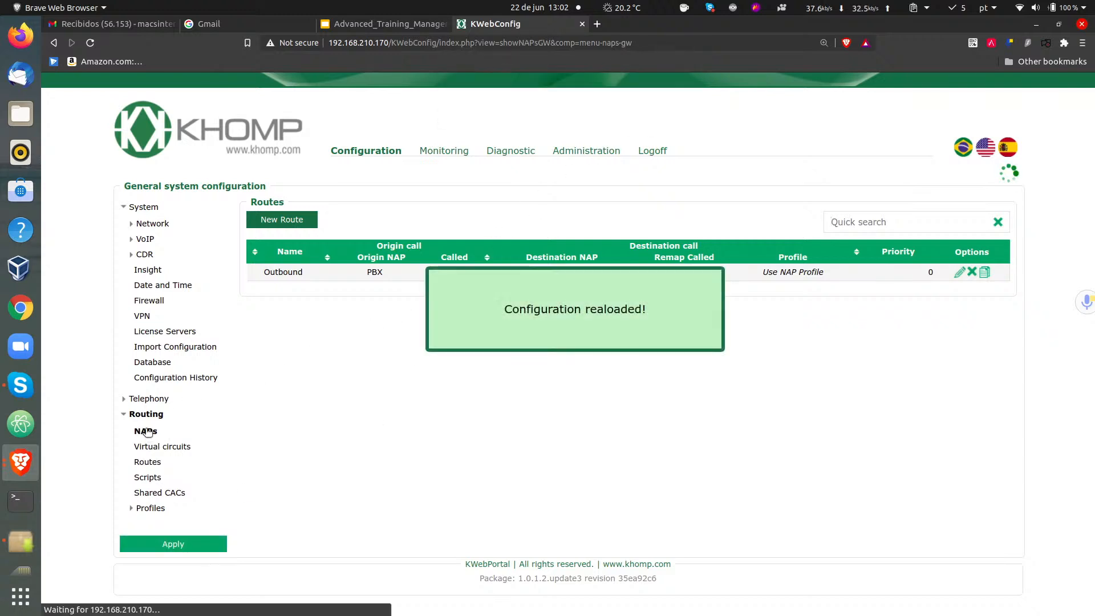
{"action": "left_click", "coordinate": [150, 462]}
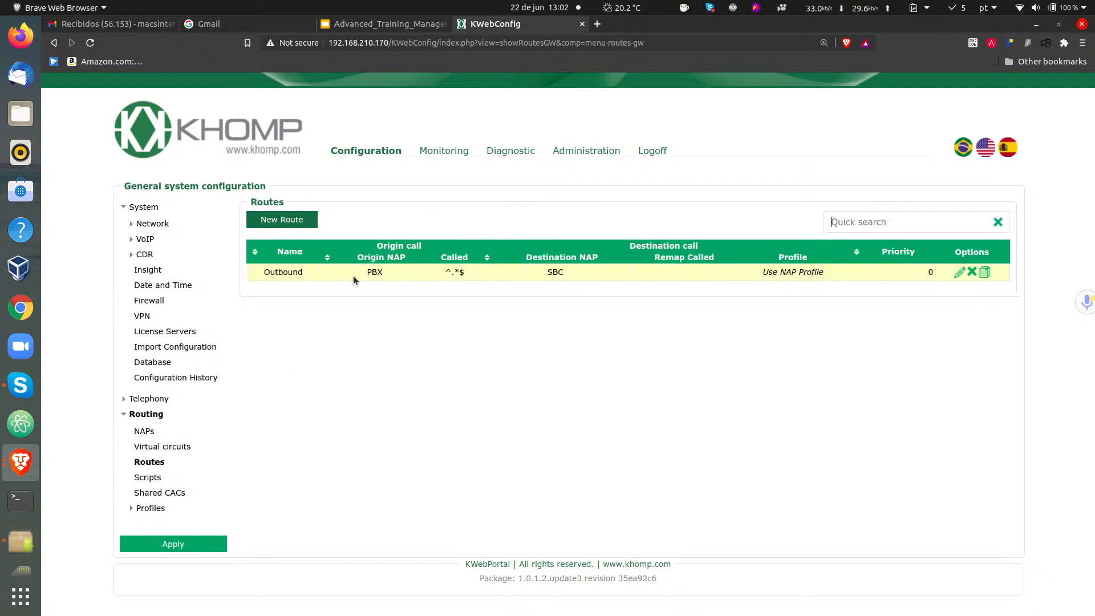
- Open the SBC NAP for editing and set its routing script to mask_caller_number.lua
{"action": "left_click", "coordinate": [151, 437]}
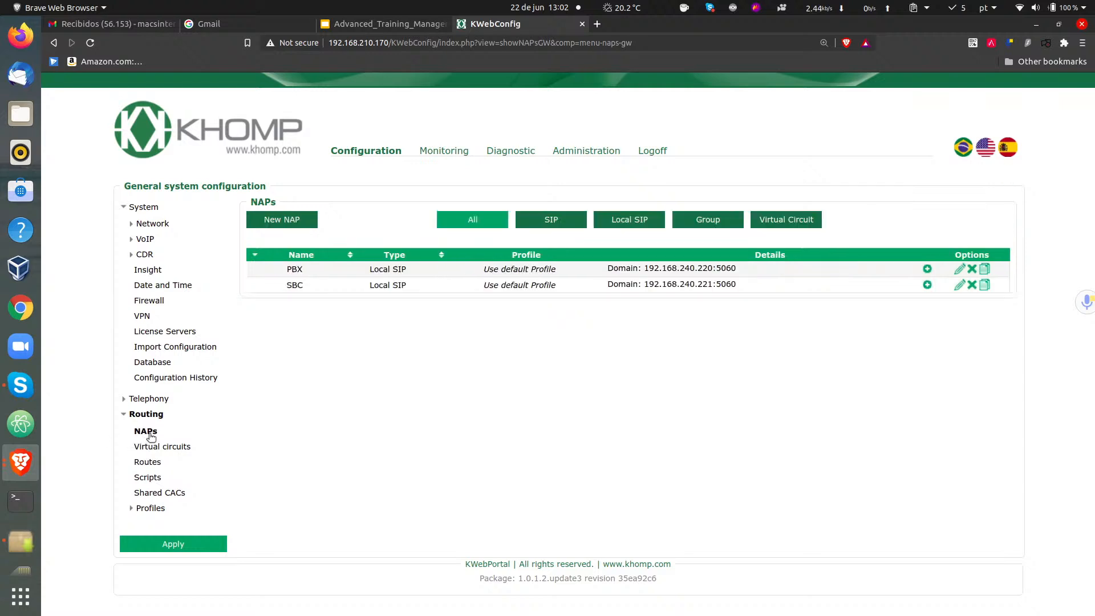
{"action": "left_click", "coordinate": [959, 285]}
{"action": "left_click", "coordinate": [933, 281]}
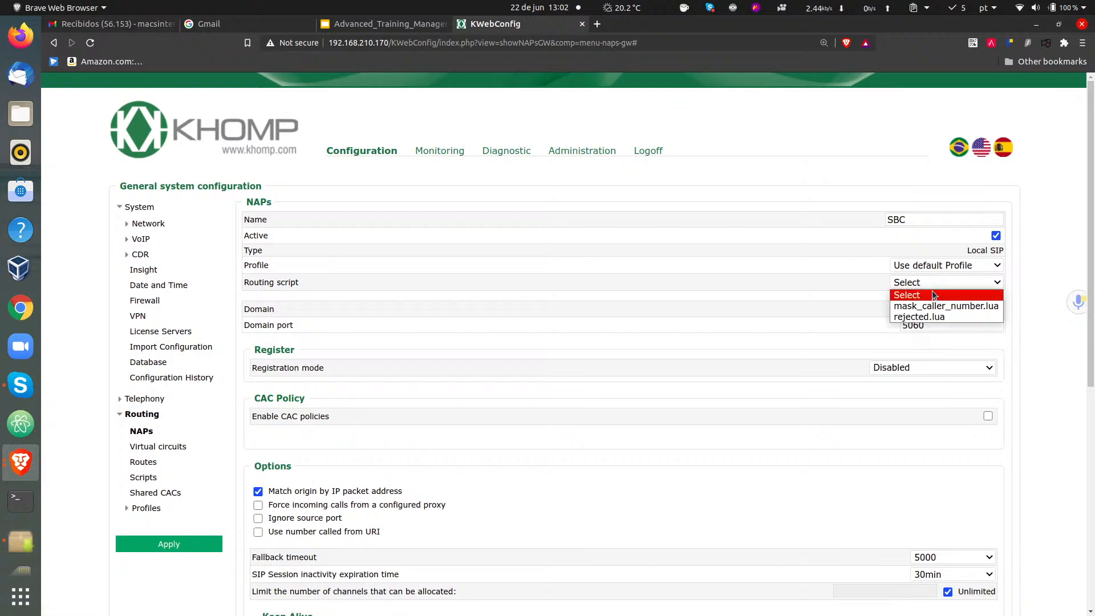
{"action": "left_click", "coordinate": [932, 303]}
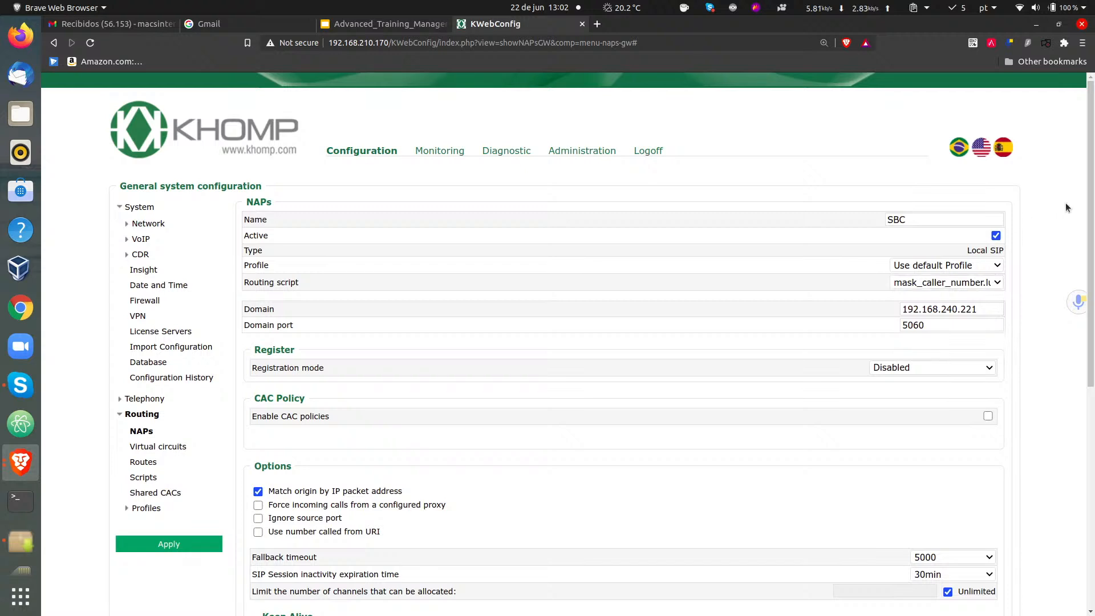
- Save the SBC NAP and apply all configurations
{"action": "left_click_drag", "start_coordinate": [1089, 204], "coordinate": [1089, 430]}
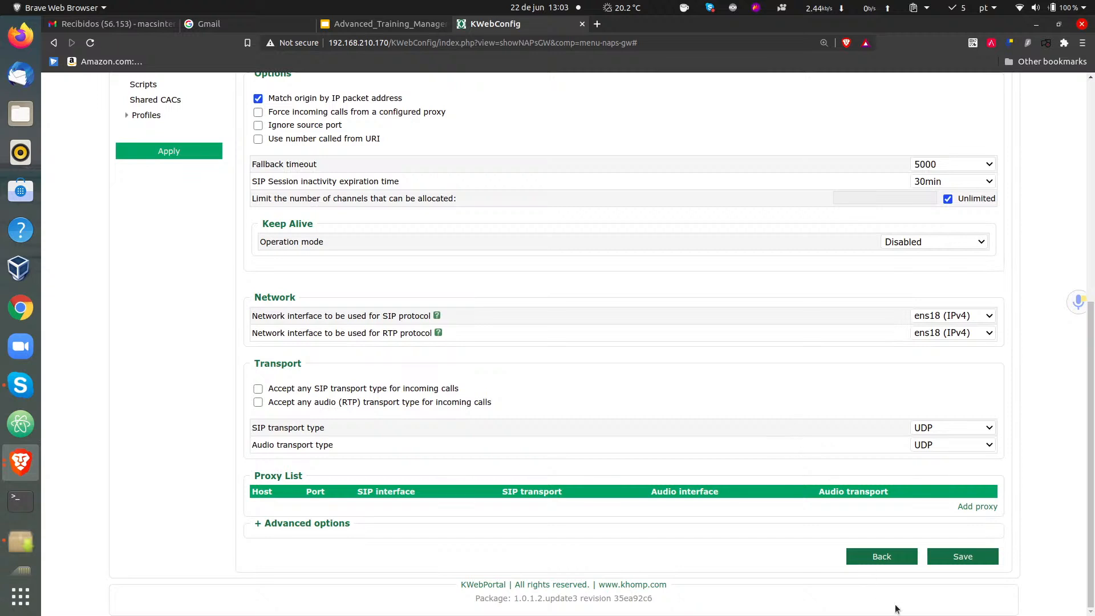
{"action": "left_click", "coordinate": [954, 557]}
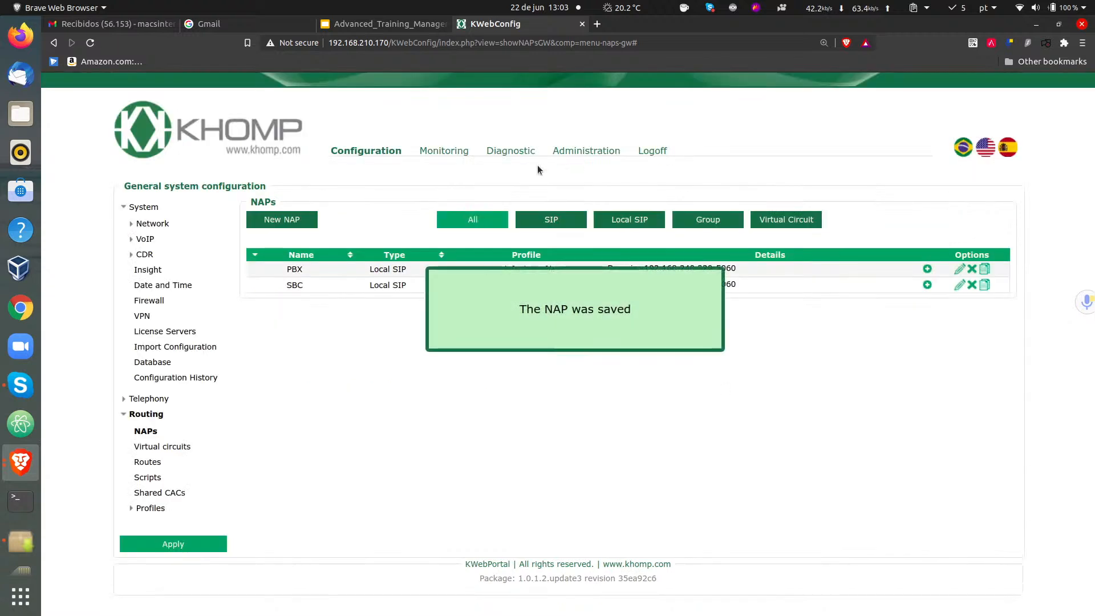
{"action": "left_click", "coordinate": [171, 543]}
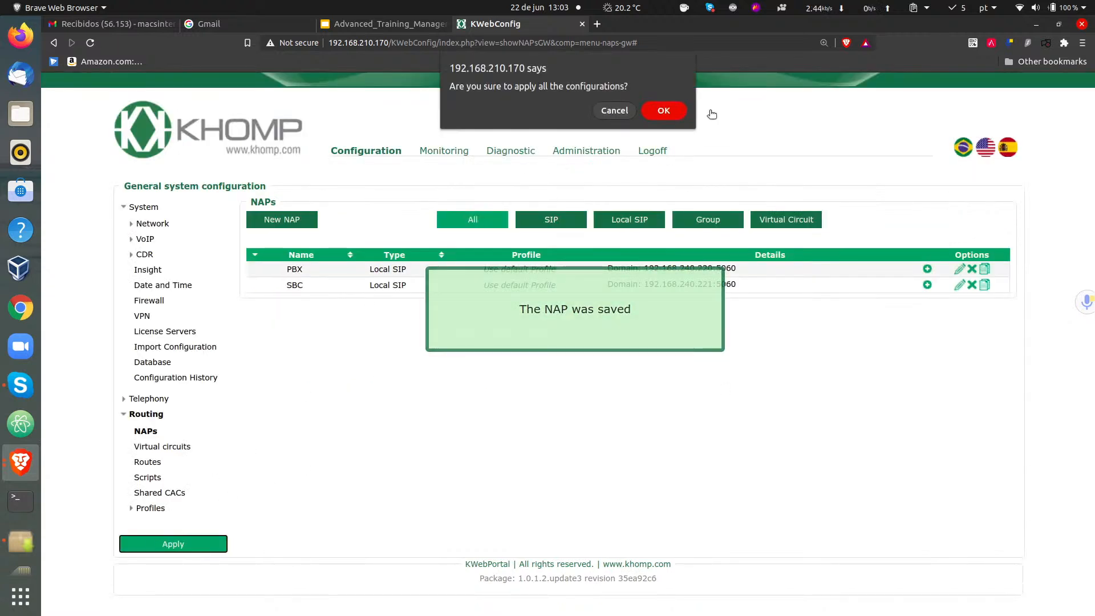
{"action": "left_click", "coordinate": [665, 107]}
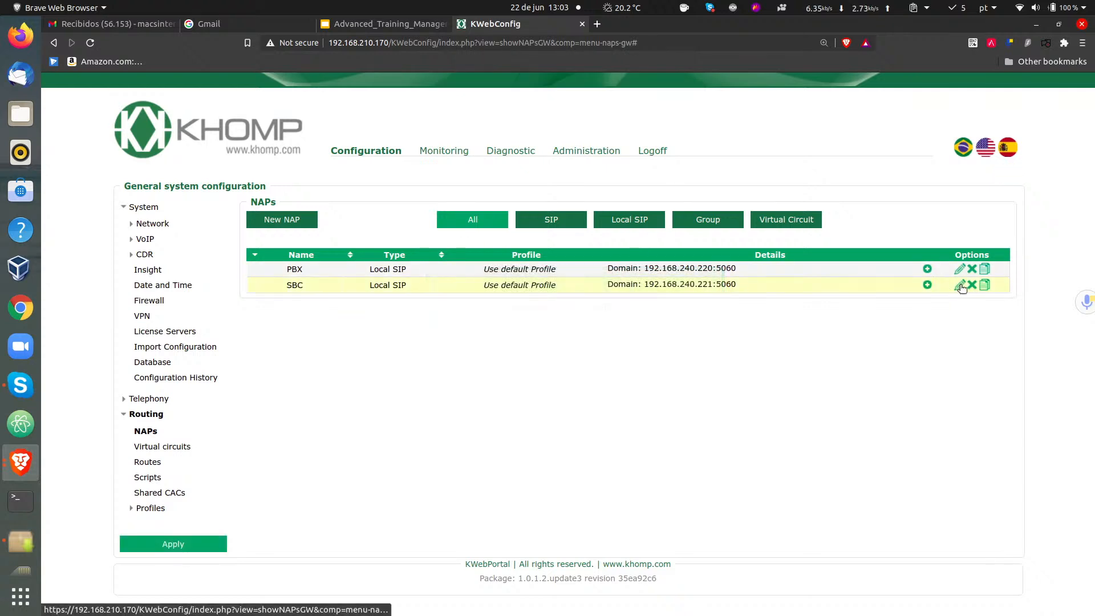
- Open the Outbound route and review its origin and destination settings
{"action": "left_click", "coordinate": [148, 462]}
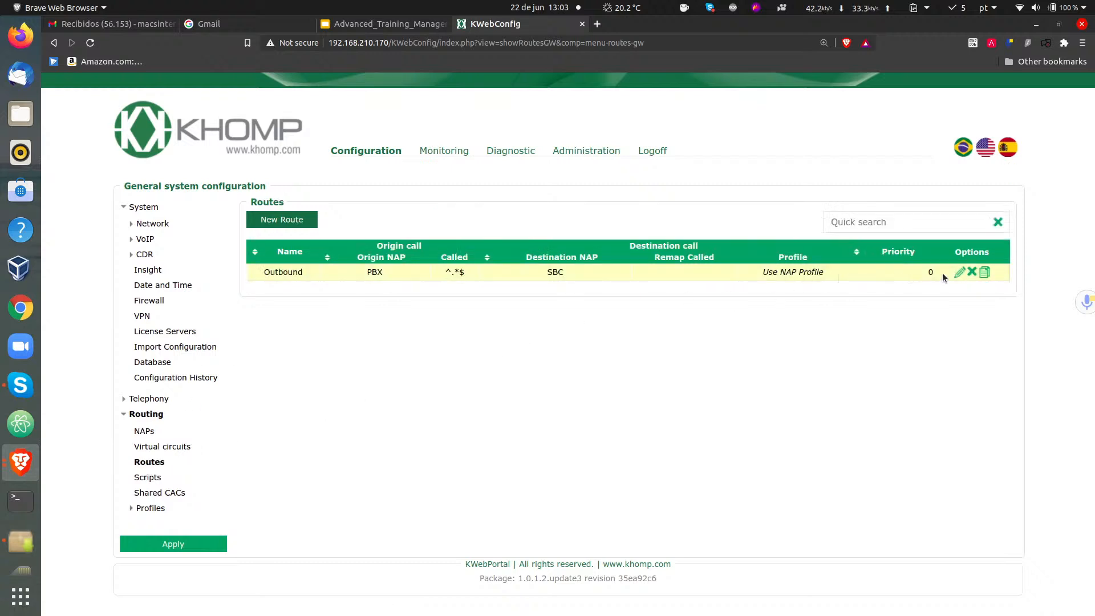
{"action": "left_click", "coordinate": [959, 272]}
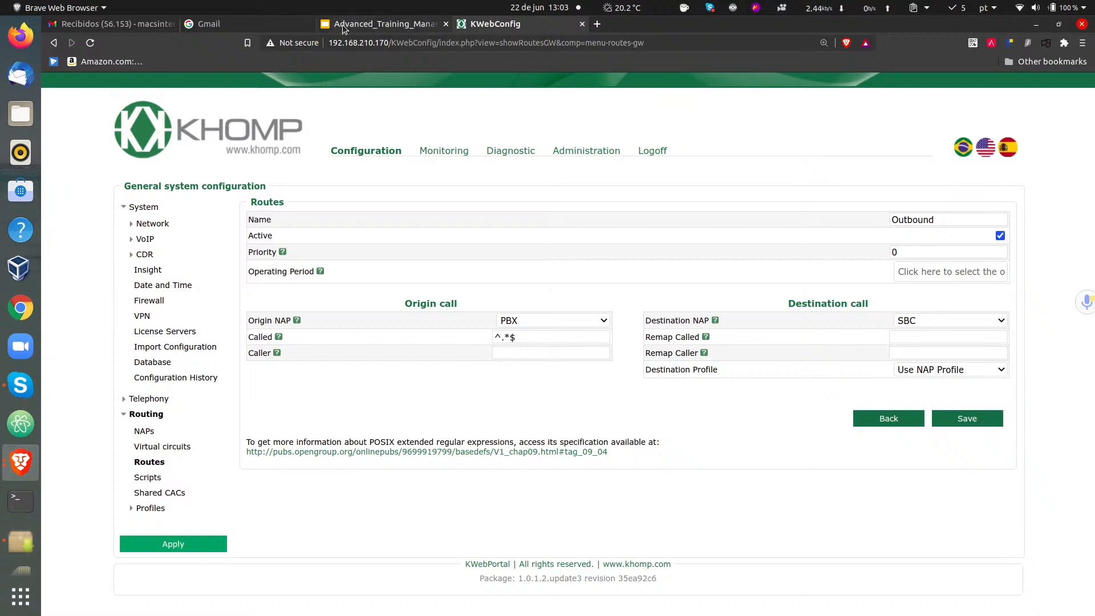
- Switch to the Advanced_Training_ManagerOne_ENG_2021 presentation in Google Slides and present it from the Routing Scripts Lua slide
{"action": "left_click", "coordinate": [379, 24]}
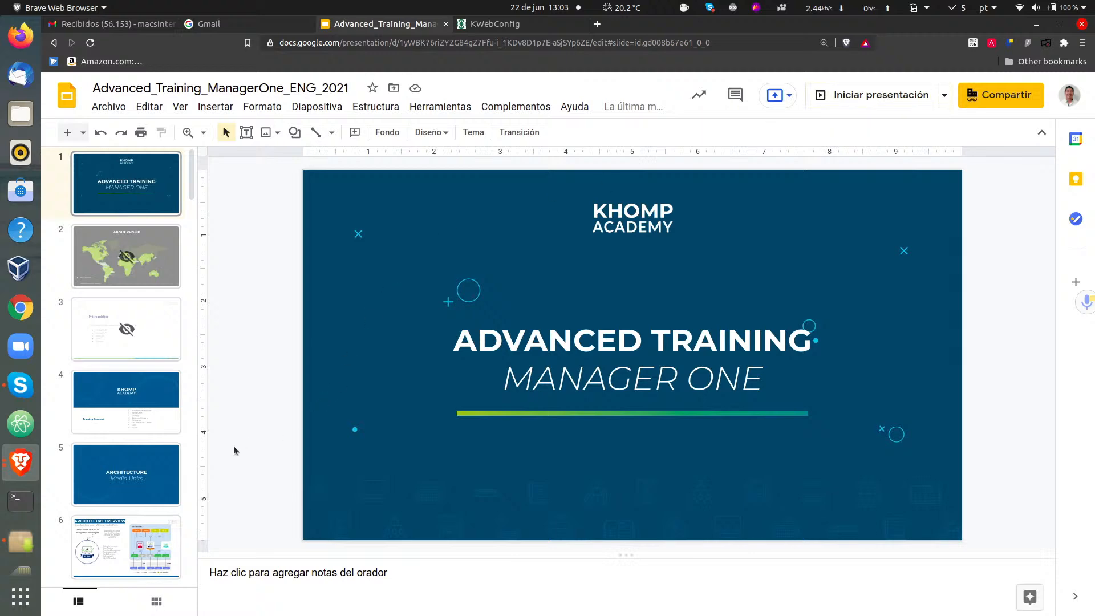
{"action": "left_click_drag", "start_coordinate": [193, 198], "coordinate": [193, 347]}
{"action": "left_click", "coordinate": [136, 419]}
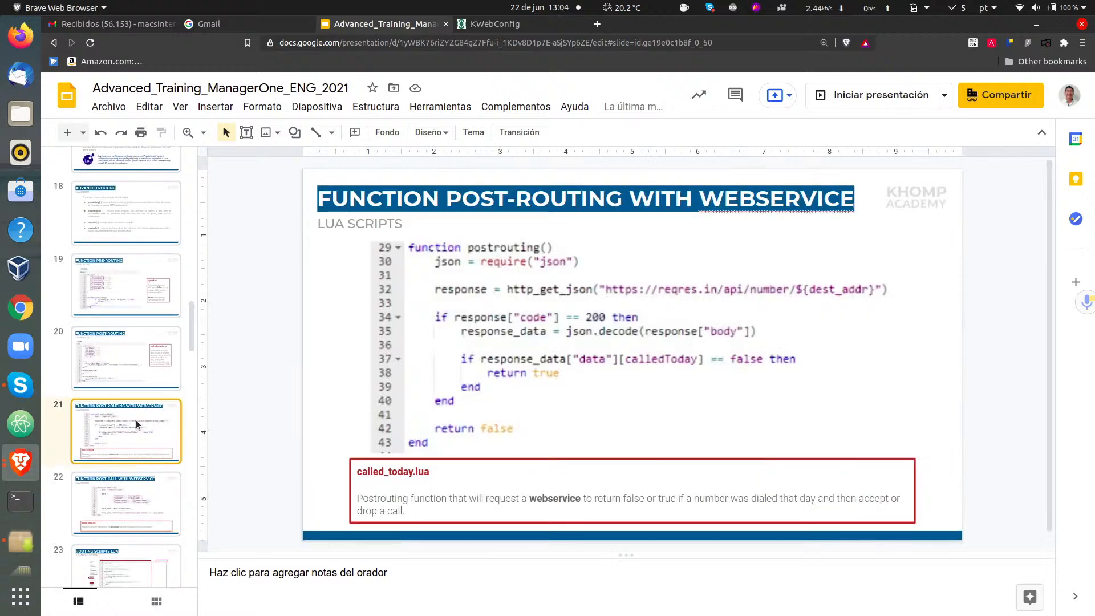
{"action": "key", "text": "Down"}
{"action": "key", "text": "Down"}
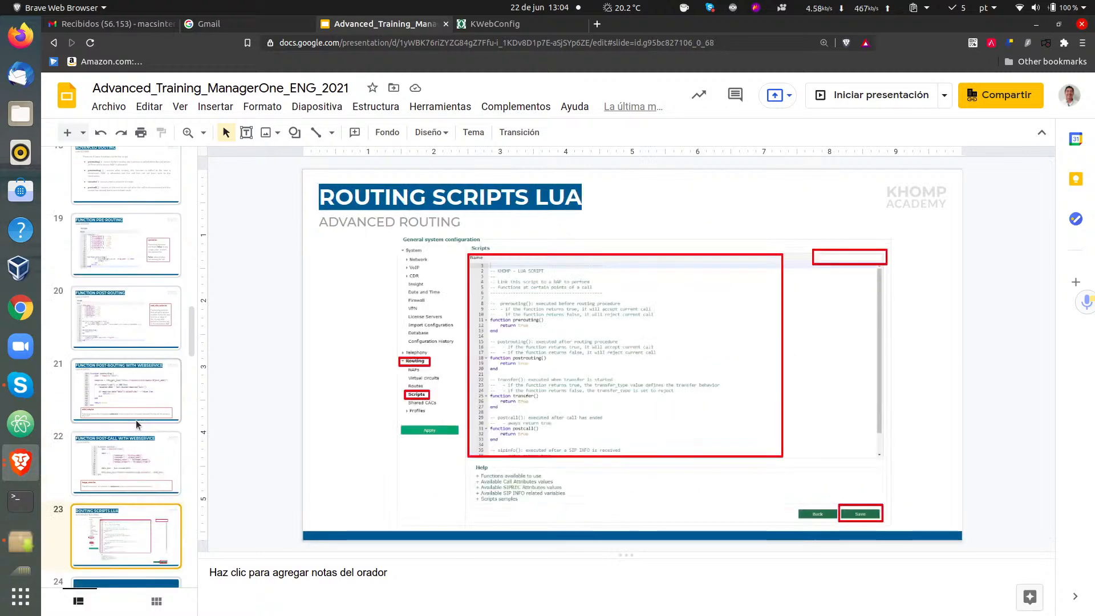
{"action": "scroll", "coordinate": [137, 425], "scroll_direction": "down", "scroll_amount": 1}
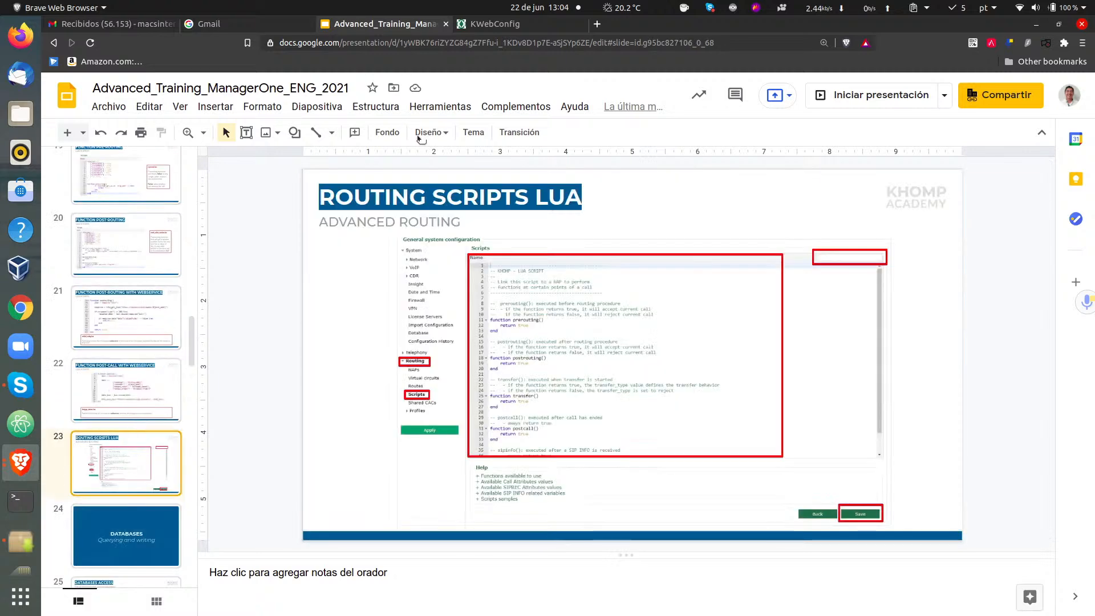
{"action": "left_click", "coordinate": [868, 94]}
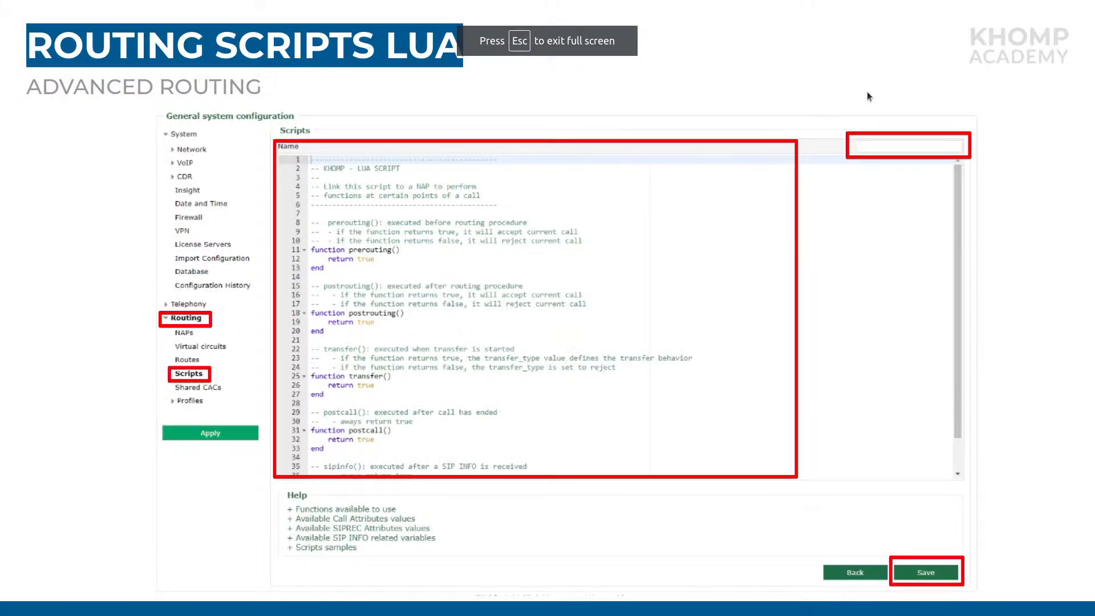
- Advance the presentation past the Databases title slide to the Databases Access slide on querying and writing
{"action": "key", "text": "Right"}
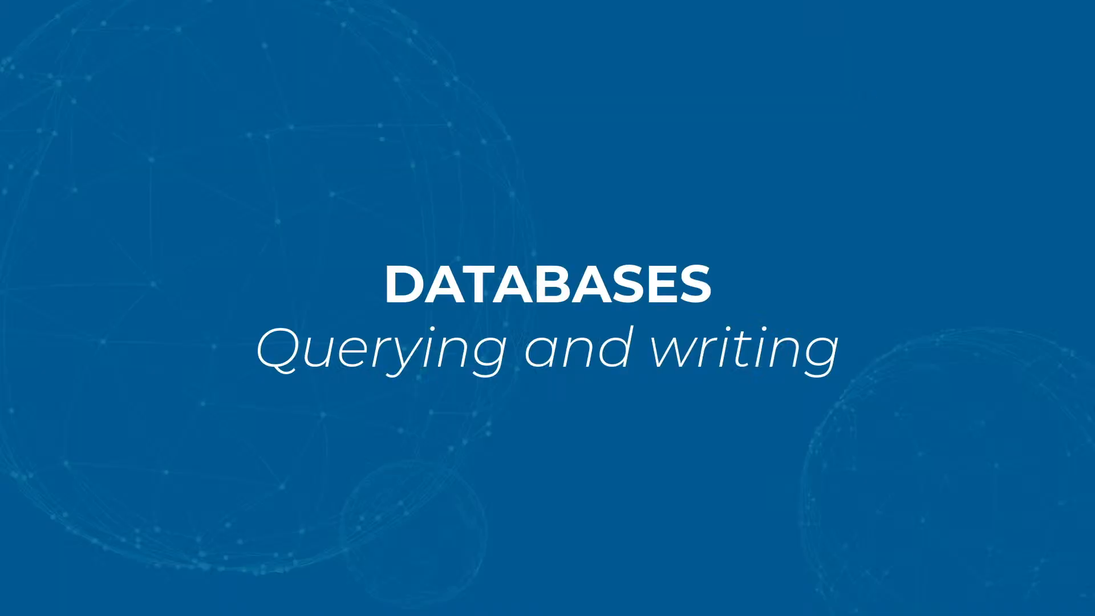
{"action": "key", "text": "Right"}
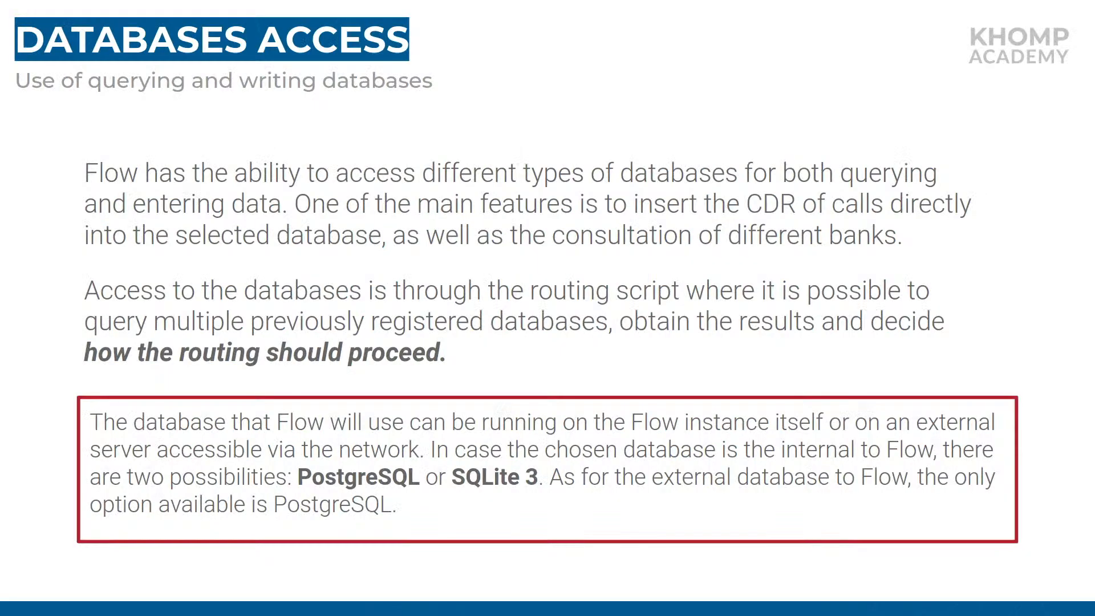
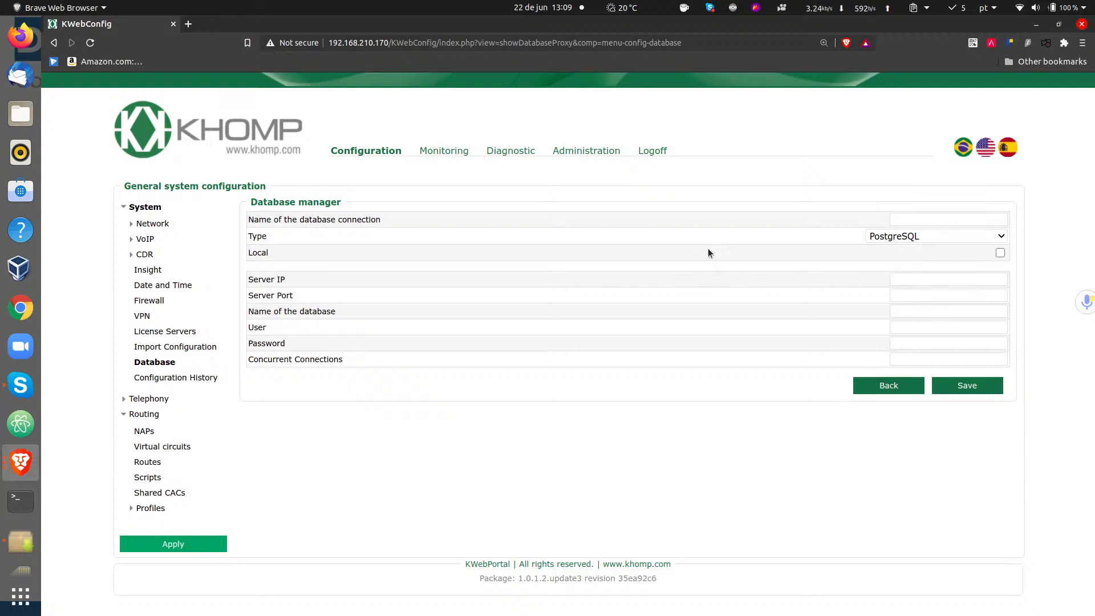
- Examine the new database form's fields for remote PostgreSQL, local PostgreSQL and SQLite 3, and return to the database list without saving
{"action": "left_click", "coordinate": [893, 279]}
{"action": "left_click", "coordinate": [898, 295]}
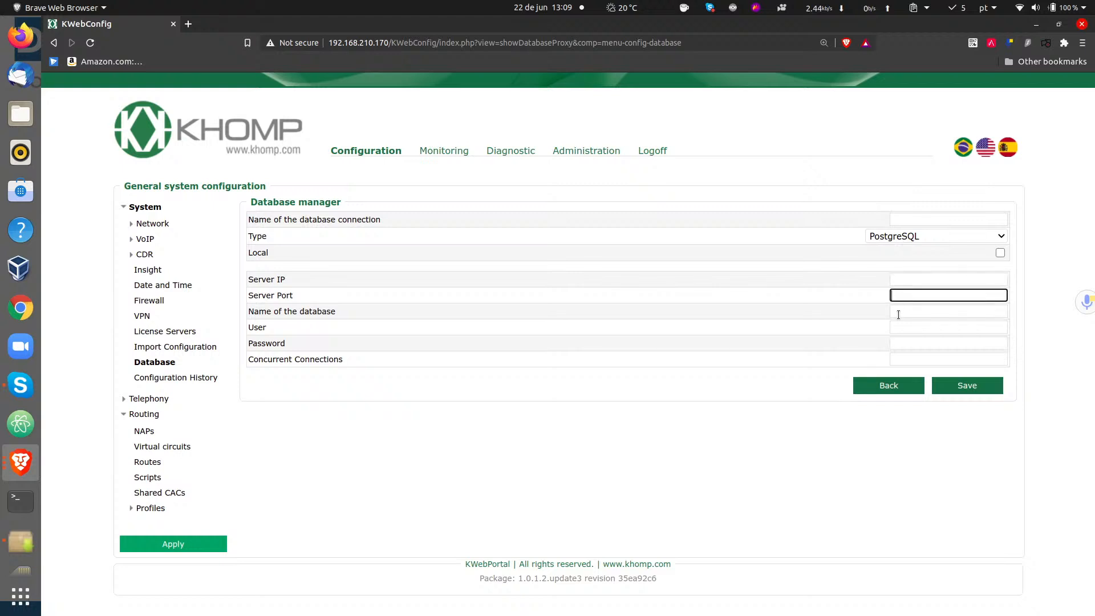
{"action": "left_click", "coordinate": [898, 313]}
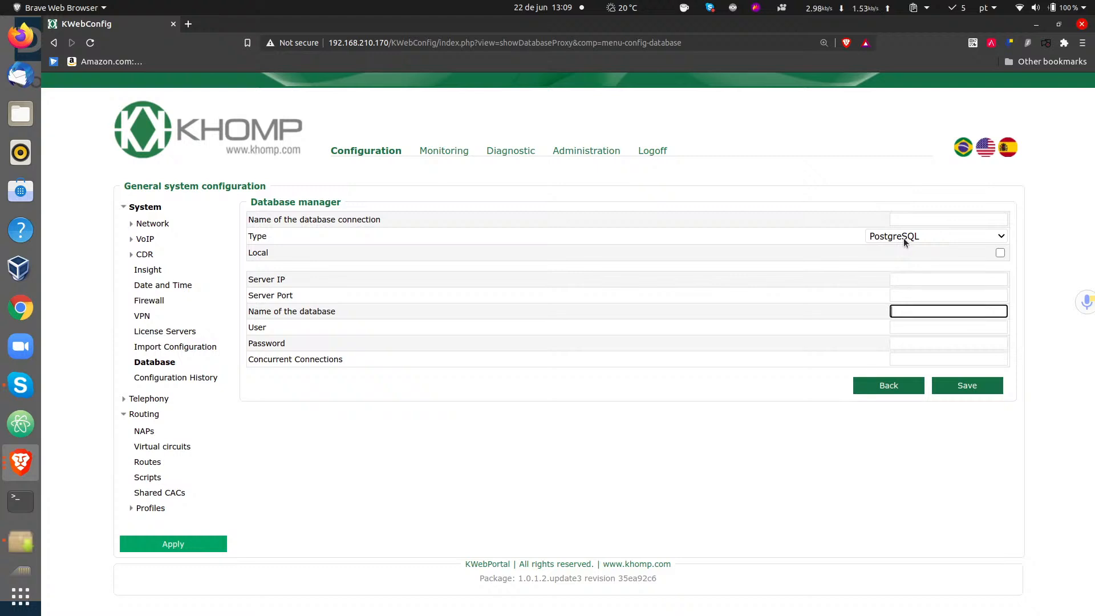
{"action": "left_click", "coordinate": [999, 254]}
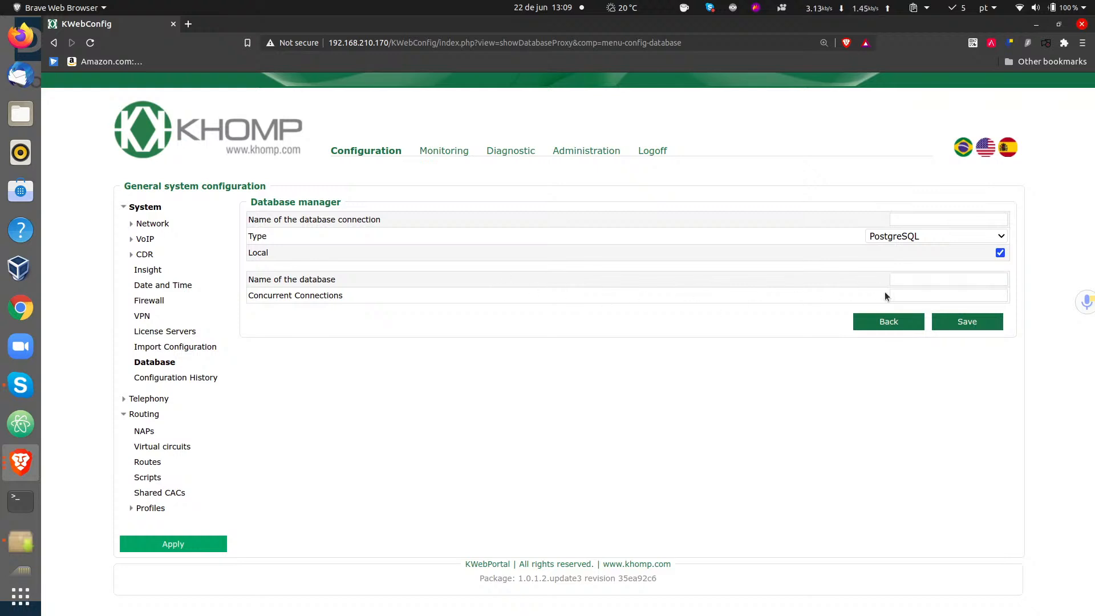
{"action": "left_click", "coordinate": [955, 220]}
{"action": "left_click", "coordinate": [963, 238]}
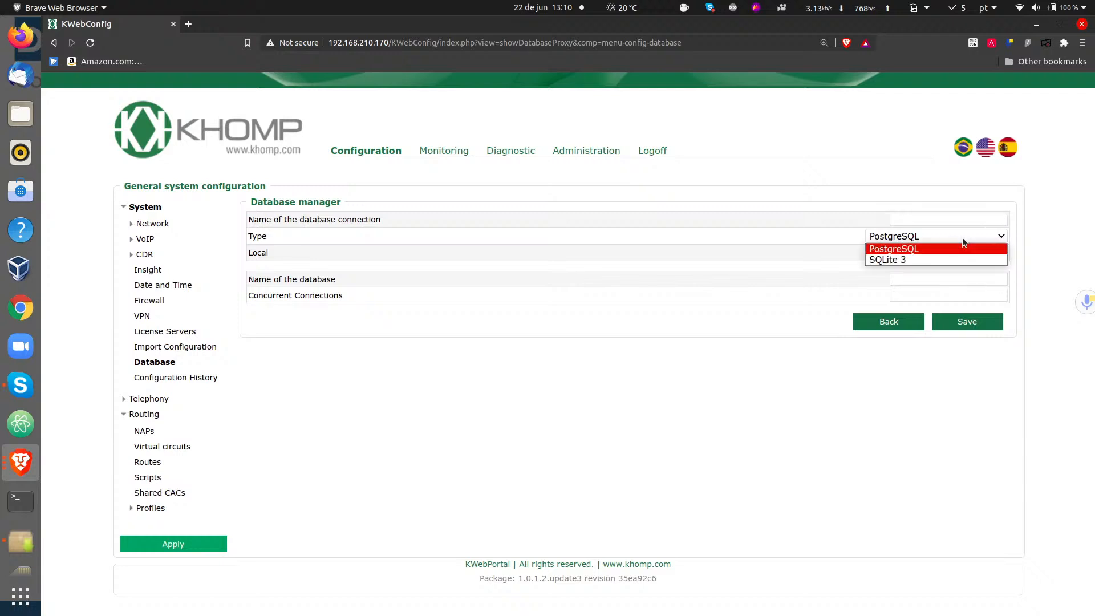
{"action": "left_click", "coordinate": [882, 259]}
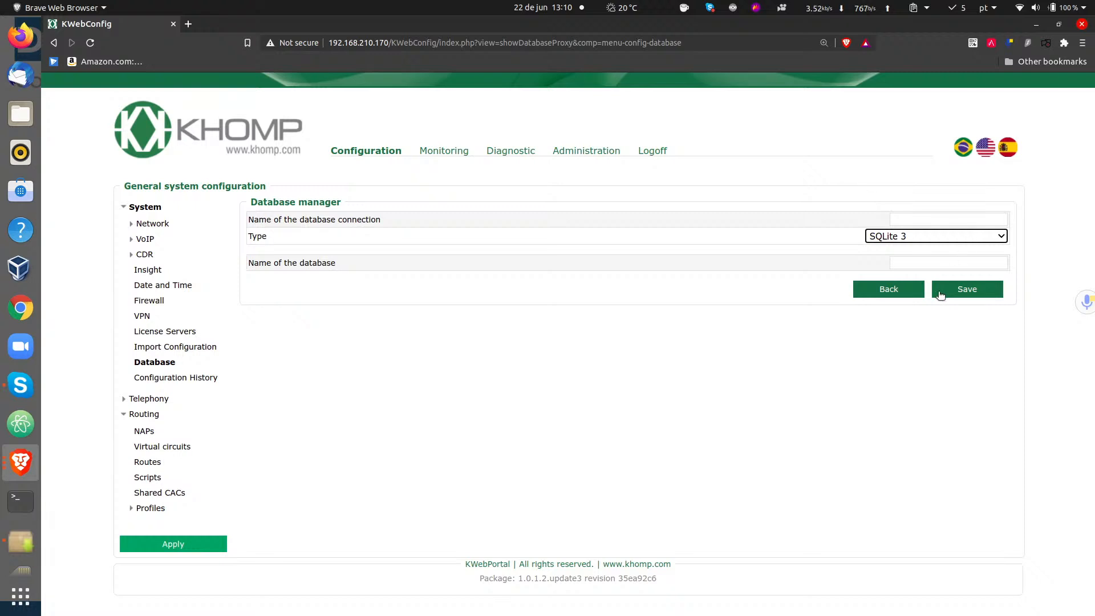
{"action": "left_click", "coordinate": [876, 291]}
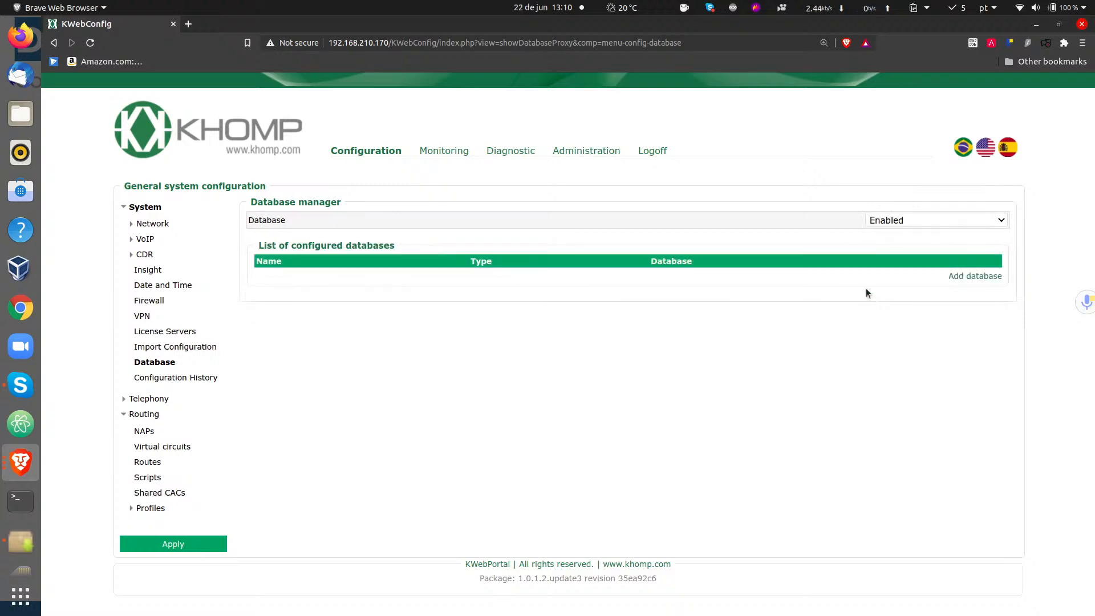
- Switch to the presentation and advance past the slide on configuring a local or remote database
{"action": "key", "text": "alt+Tab"}
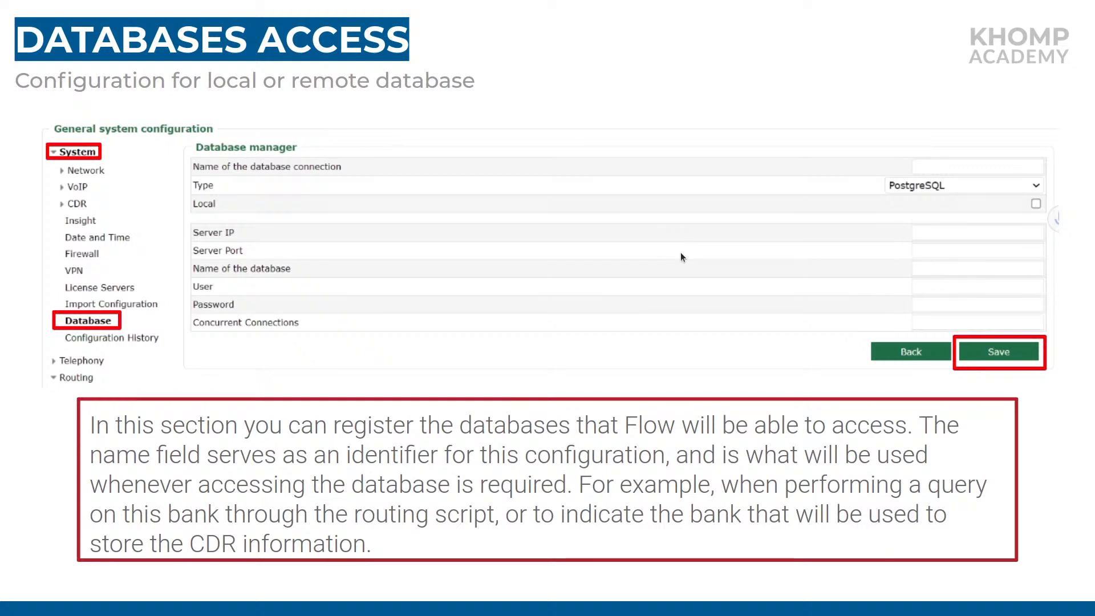
{"action": "key", "text": "Right"}
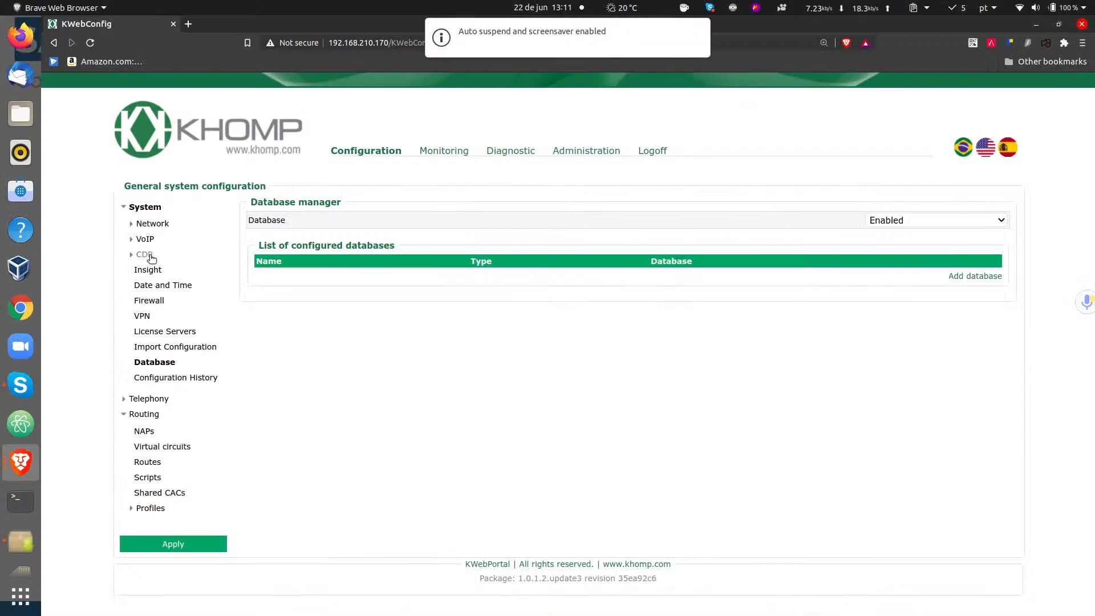
- Open the gateway's system CDR settings and examine the plain text file pattern and the descriptions of the available variables
{"action": "left_click", "coordinate": [150, 256]}
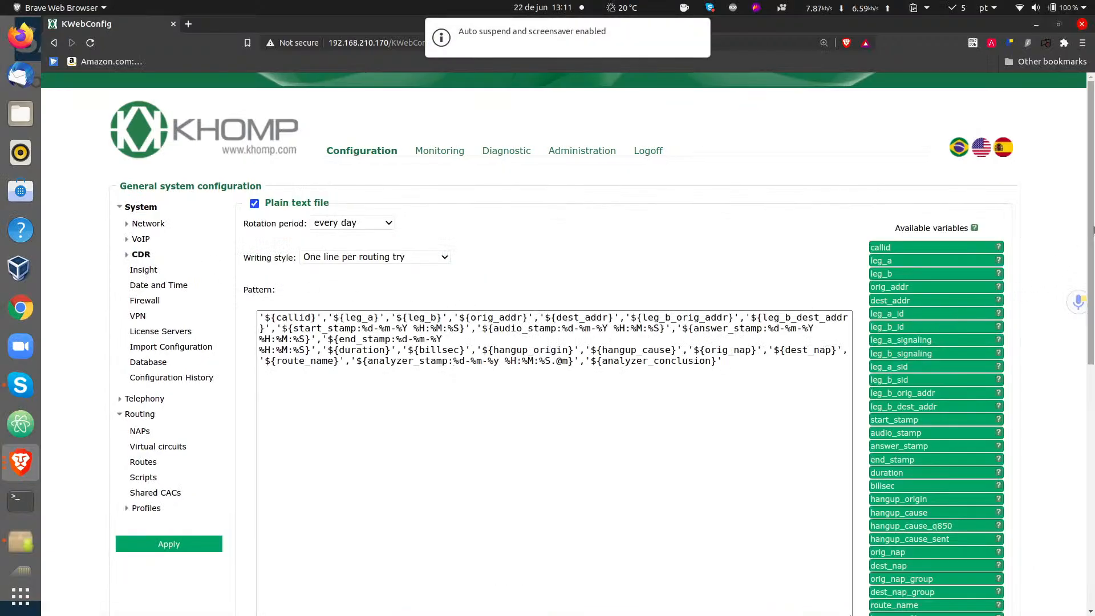
{"action": "left_click_drag", "start_coordinate": [1092, 234], "coordinate": [1093, 276]}
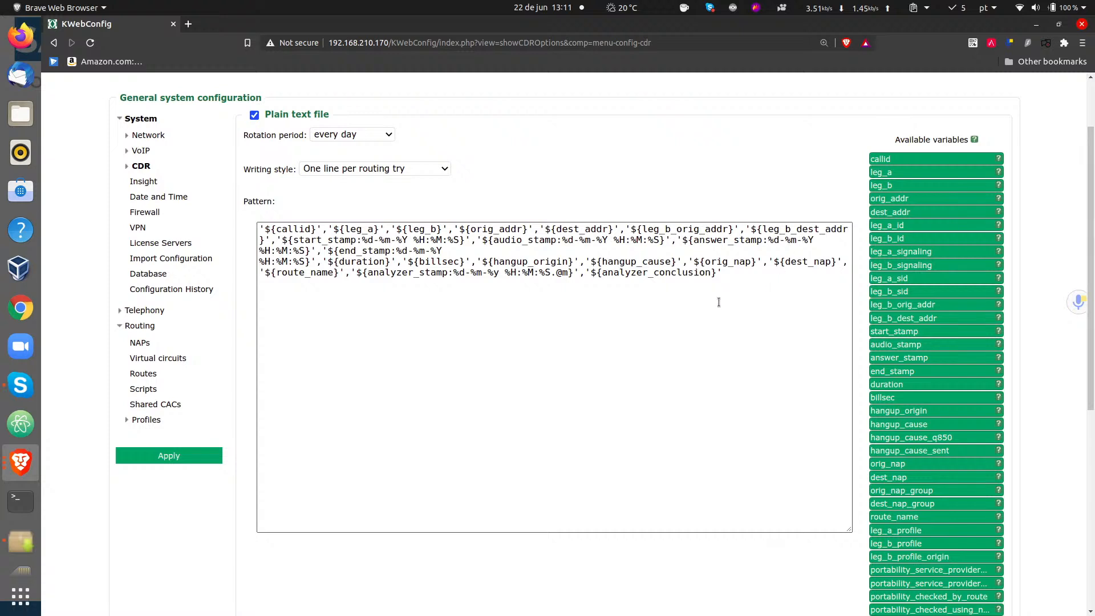
{"action": "left_click", "coordinate": [296, 229]}
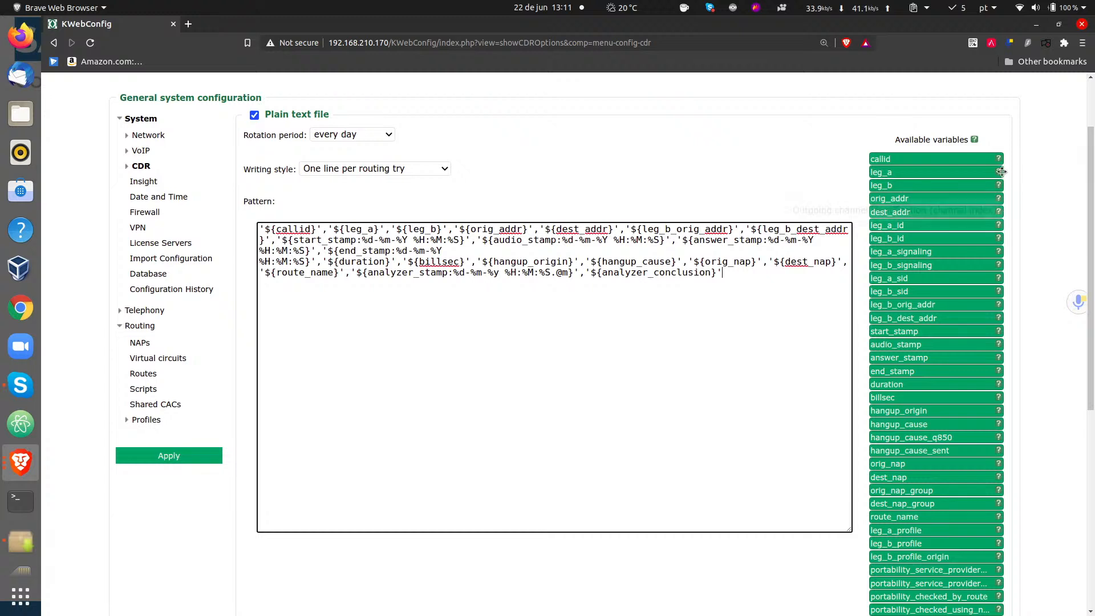
{"action": "mouse_move", "coordinate": [1000, 188]}
{"action": "mouse_move", "coordinate": [999, 307]}
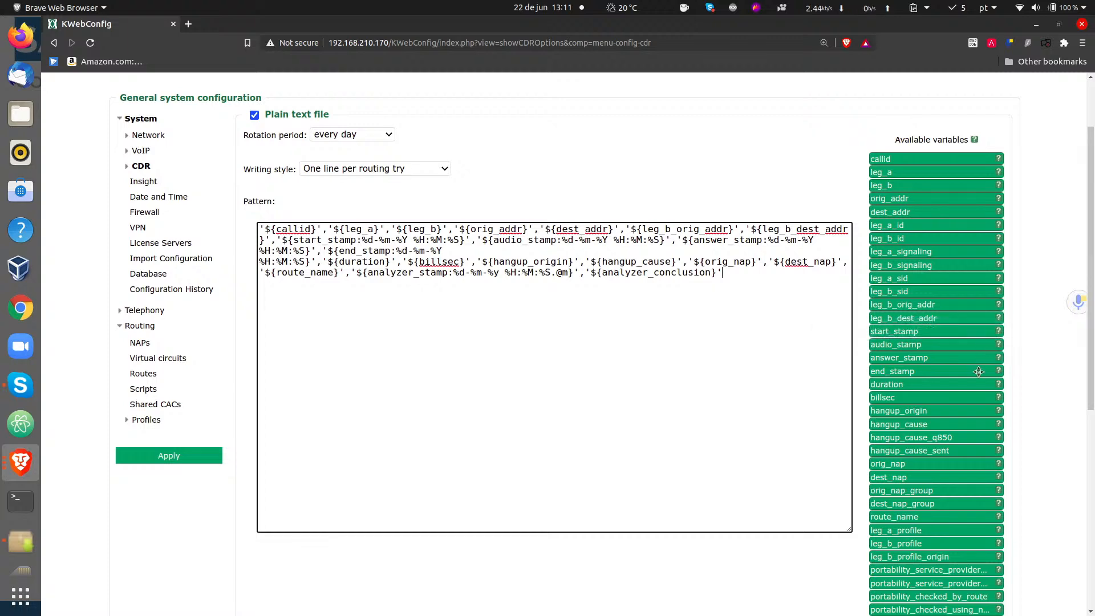
- Append the billsec variable to the end of the CDR pattern as ,'${billsec}', with quotes and separating commas
{"action": "left_click_drag", "start_coordinate": [1090, 279], "coordinate": [1090, 328]}
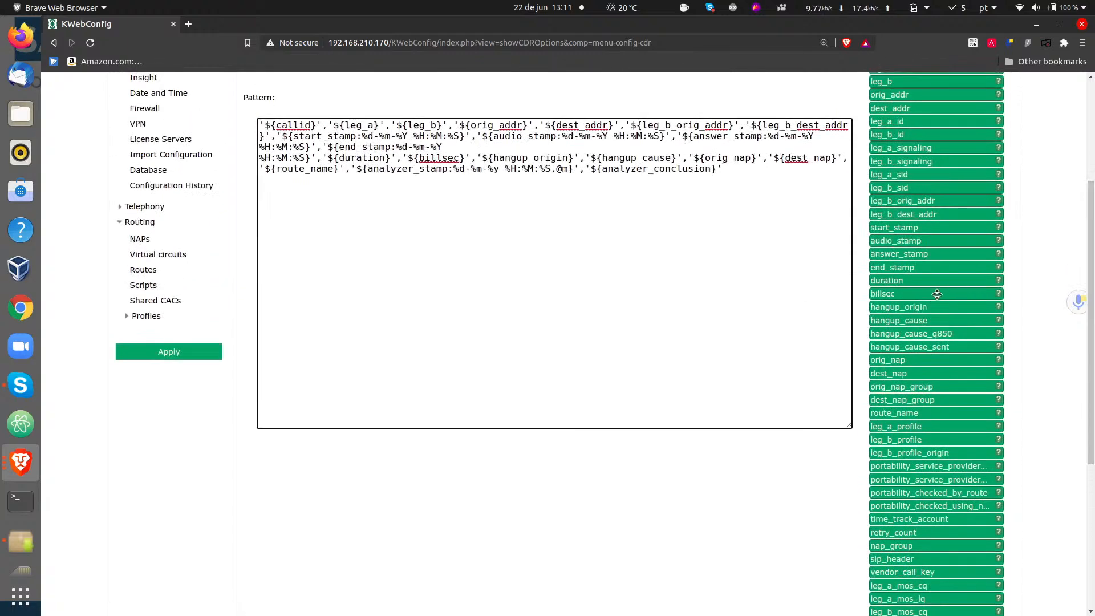
{"action": "left_click_drag", "start_coordinate": [937, 294], "coordinate": [554, 292]}
{"action": "type", "text": ",'"}
{"action": "key", "text": "Right"}
{"action": "key", "text": "Right"}
{"action": "key", "text": "Right"}
{"action": "key", "text": "Right"}
{"action": "key", "text": "Right"}
{"action": "key", "text": "Right"}
{"action": "key", "text": "Right"}
{"action": "left_click", "coordinate": [782, 191]}
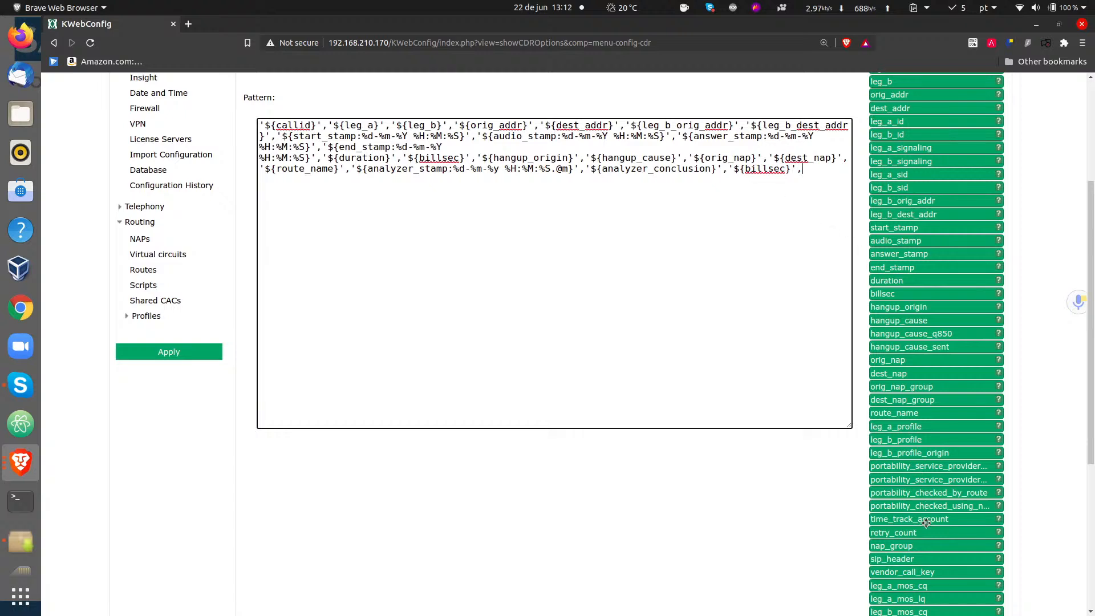
- Add the sip_header variable to the end of the CDR pattern and enclose it in single quotes as '${sip_header:Header}'
{"action": "left_click_drag", "start_coordinate": [923, 557], "coordinate": [832, 197]}
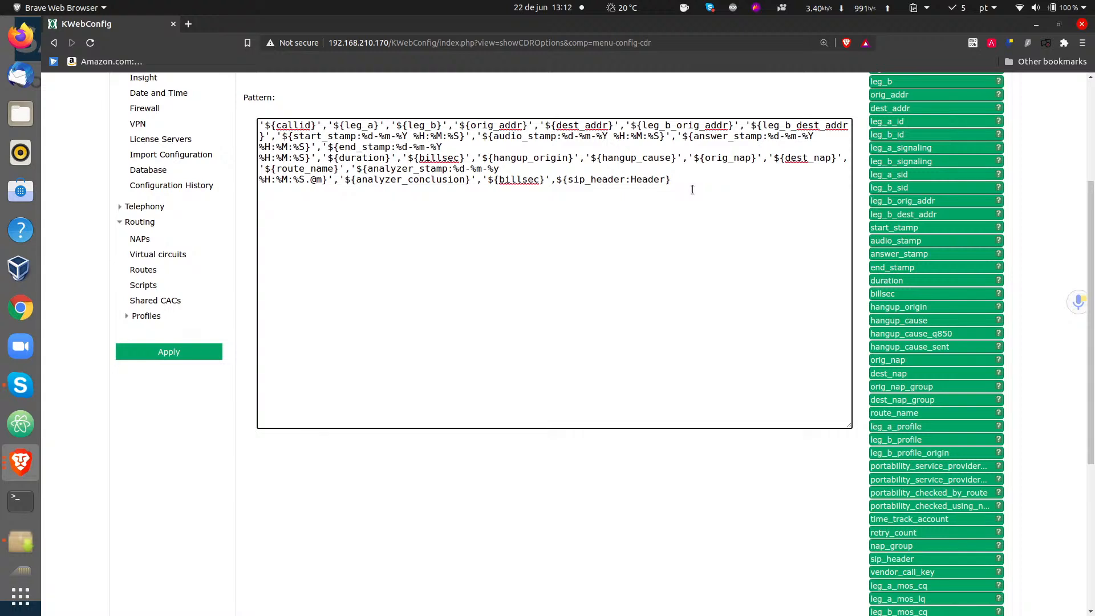
{"action": "key", "text": "Left"}
{"action": "key", "text": "Left"}
{"action": "key", "text": "Left"}
{"action": "key", "text": "Left"}
{"action": "key", "text": "Left"}
{"action": "key", "text": "Left"}
{"action": "key", "text": "Left"}
{"action": "key", "text": "Left"}
{"action": "key", "text": "Left"}
{"action": "key", "text": "Left"}
{"action": "key", "text": "Left"}
{"action": "key", "text": "Left"}
{"action": "key", "text": "Left"}
{"action": "key", "text": "Left"}
{"action": "key", "text": "Left"}
{"action": "key", "text": "Left"}
{"action": "key", "text": "Left"}
{"action": "type", "text": "'"}
{"action": "key", "text": "Right"}
{"action": "key", "text": "Right"}
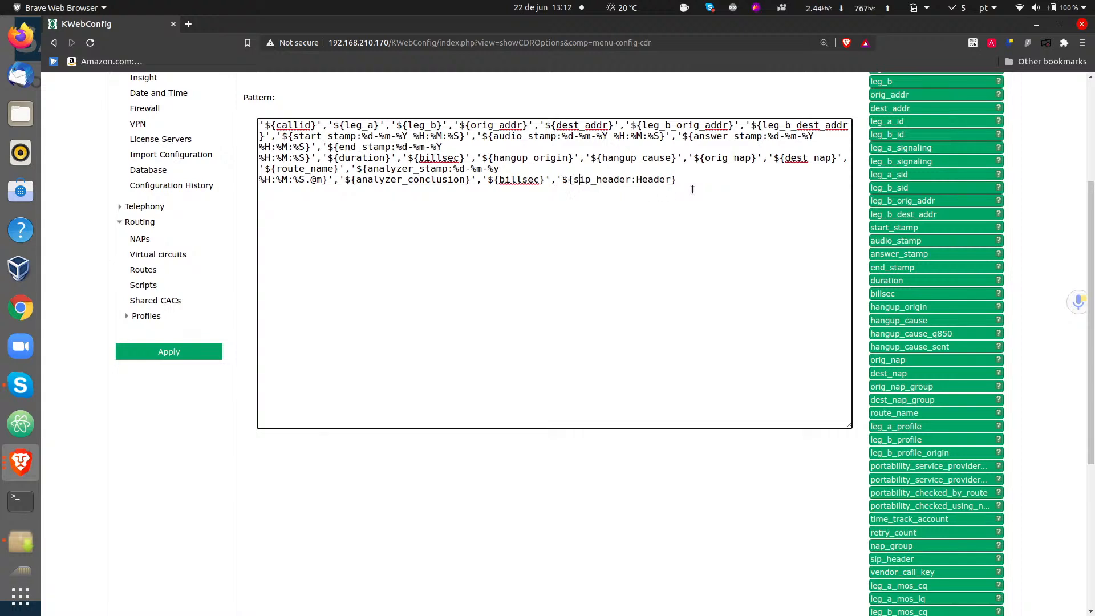
{"action": "key", "text": "Right"}
{"action": "key", "text": "Right"}
{"action": "key", "text": "Right"}
{"action": "key", "text": "Right"}
{"action": "key", "text": "Right"}
{"action": "key", "text": "Right"}
{"action": "key", "text": "Right"}
{"action": "key", "text": "Right"}
{"action": "key", "text": "Right"}
{"action": "key", "text": "Right"}
{"action": "key", "text": "Right"}
{"action": "key", "text": "Right"}
{"action": "key", "text": "Right"}
{"action": "type", "text": "'"}
{"action": "left_click", "coordinate": [488, 461]}
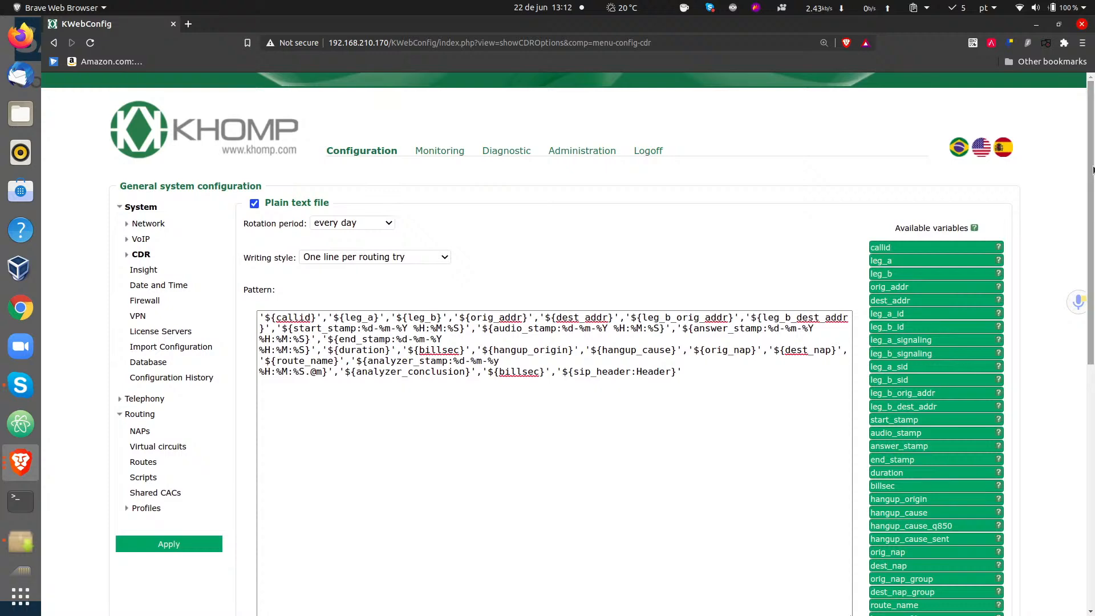
- Open the gateway's diagnostics and view the list of CDR files
{"action": "left_click", "coordinate": [516, 150]}
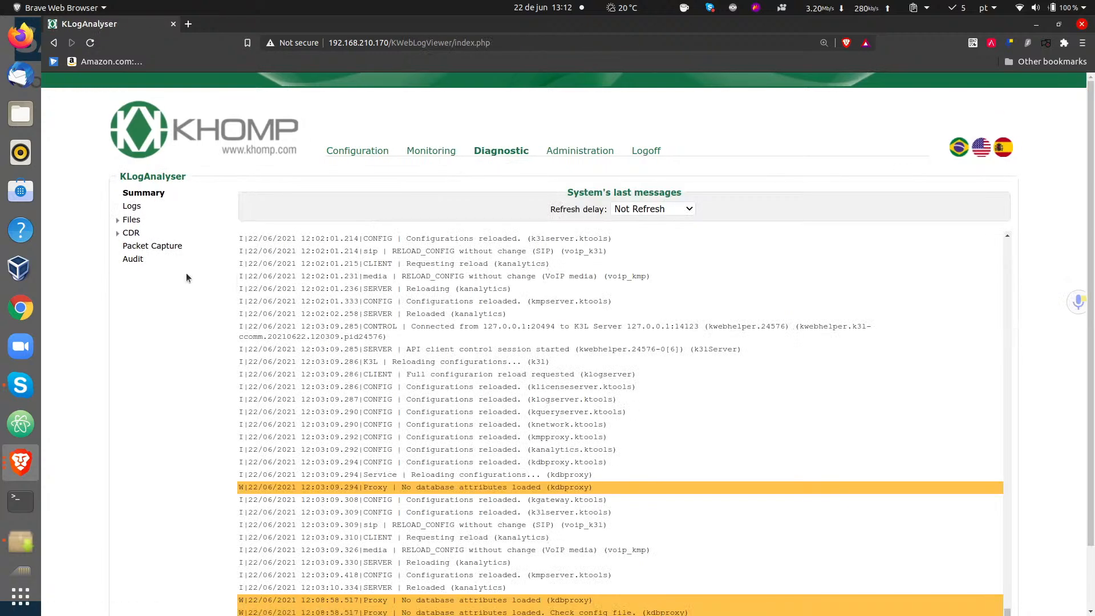
{"action": "left_click", "coordinate": [132, 233]}
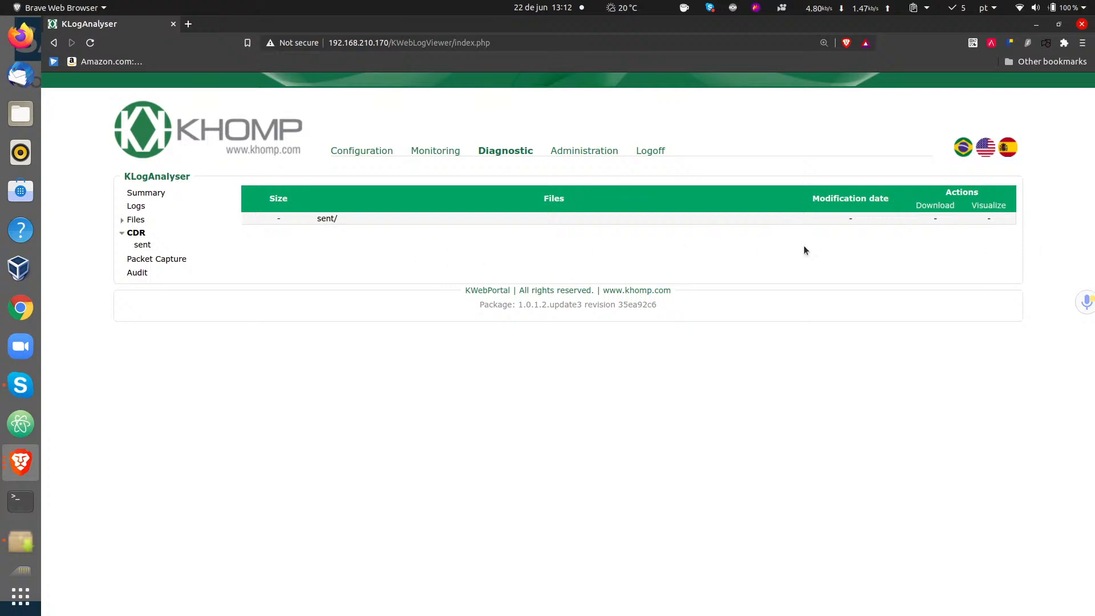
- Return to the gateway configuration and open the system's Database manager
{"action": "left_click", "coordinate": [368, 152]}
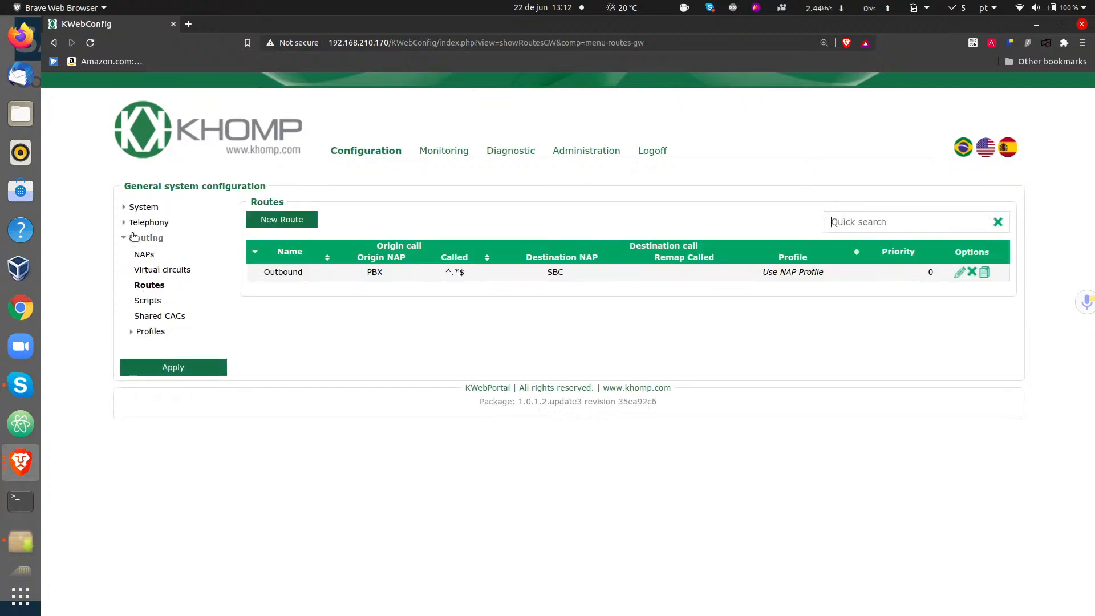
{"action": "left_click", "coordinate": [126, 211]}
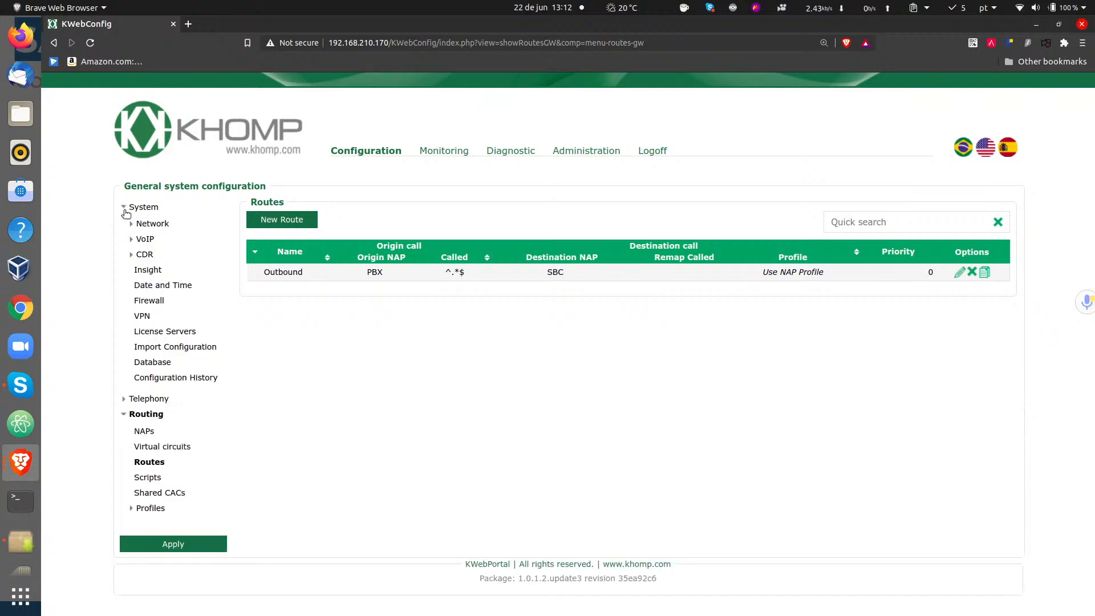
{"action": "left_click", "coordinate": [152, 363]}
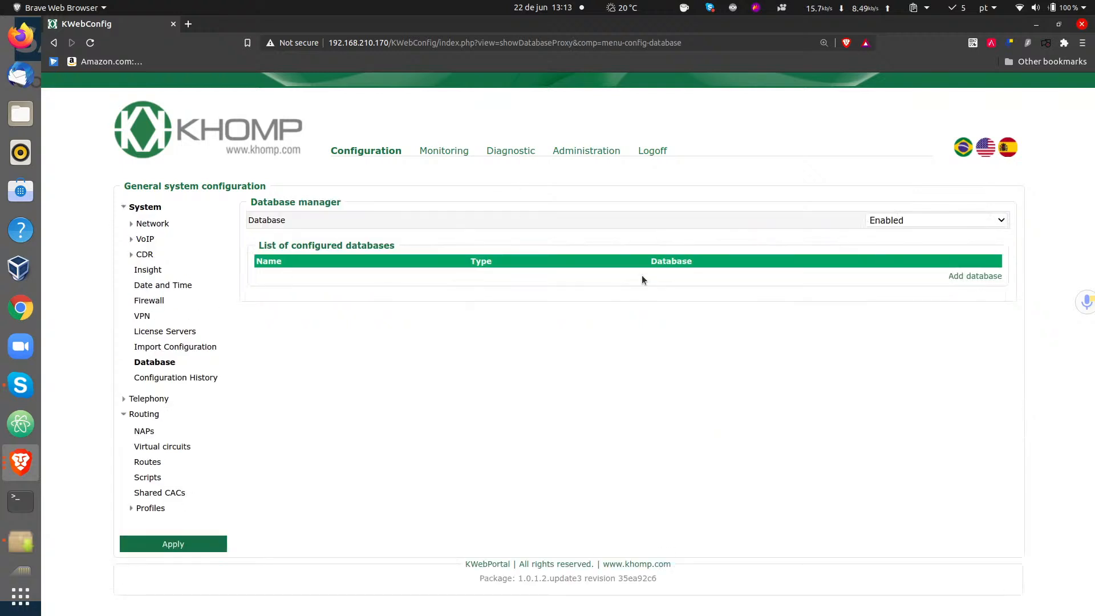